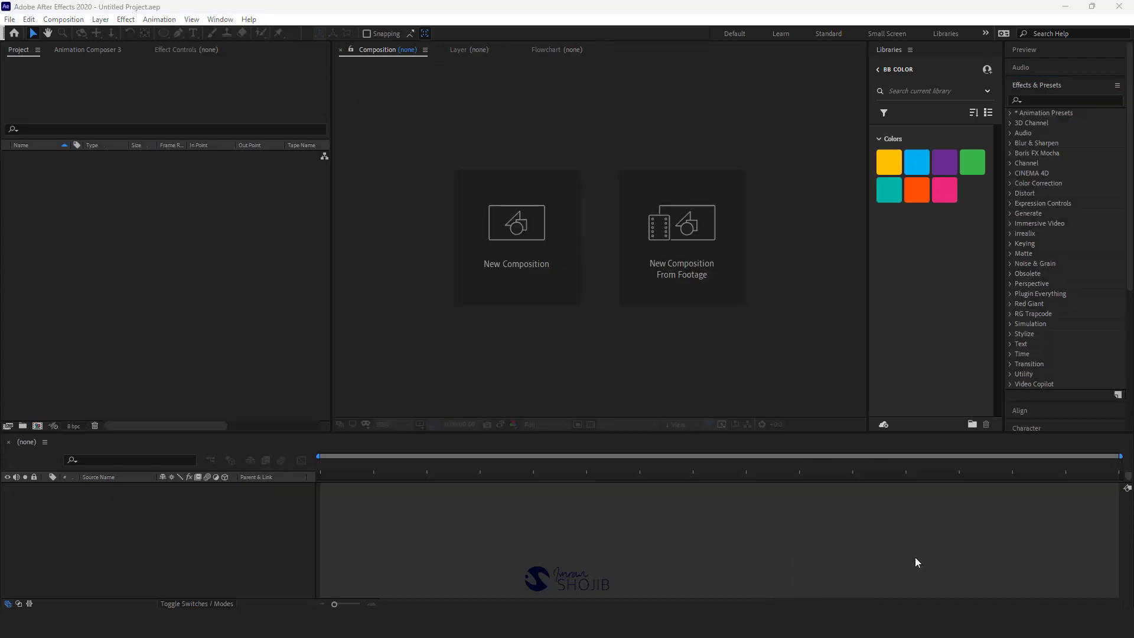
- Import the emoji image PngItem_5123712.png from the Download folder and create a composition from it
left_click(752, 624)
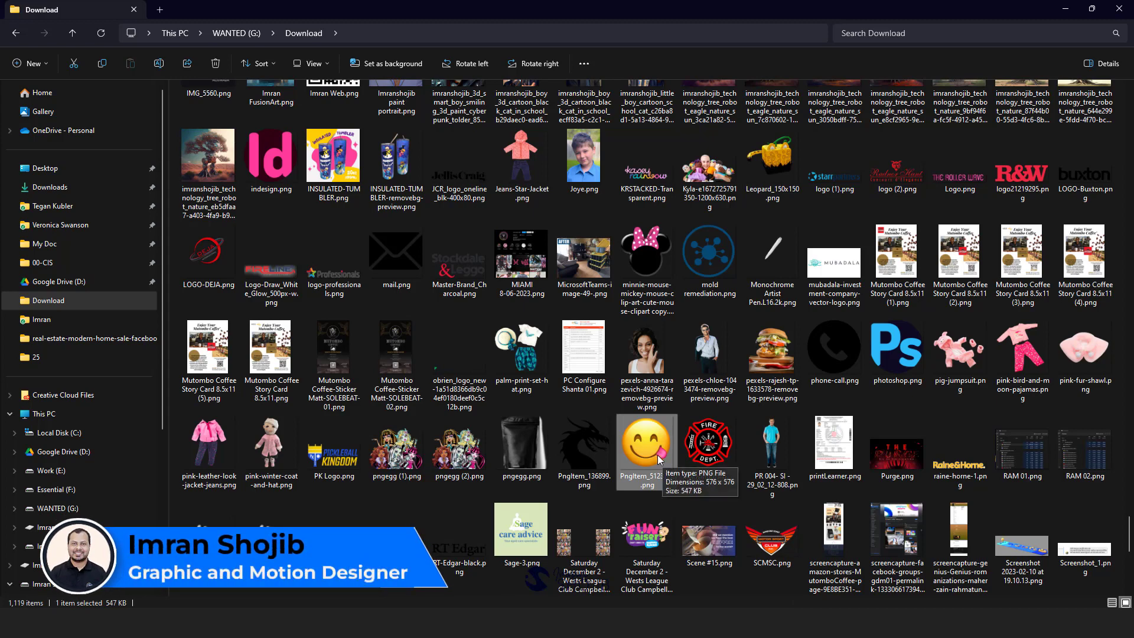
left_click_drag(657, 455, 115, 271)
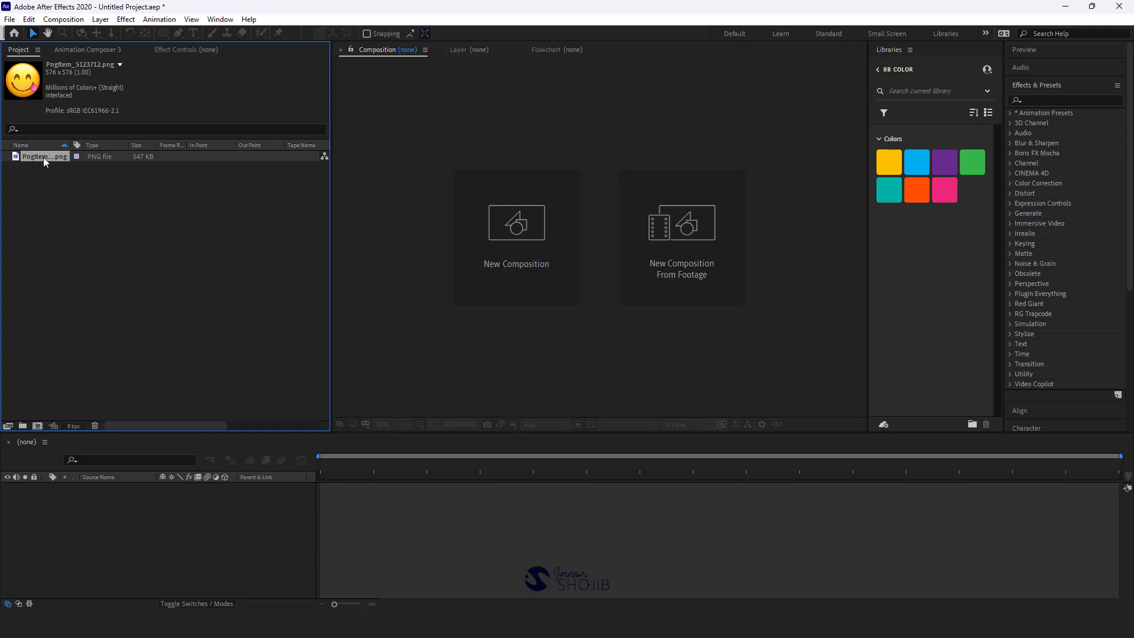
left_click_drag(45, 157, 37, 393)
left_click_drag(38, 424, 38, 423)
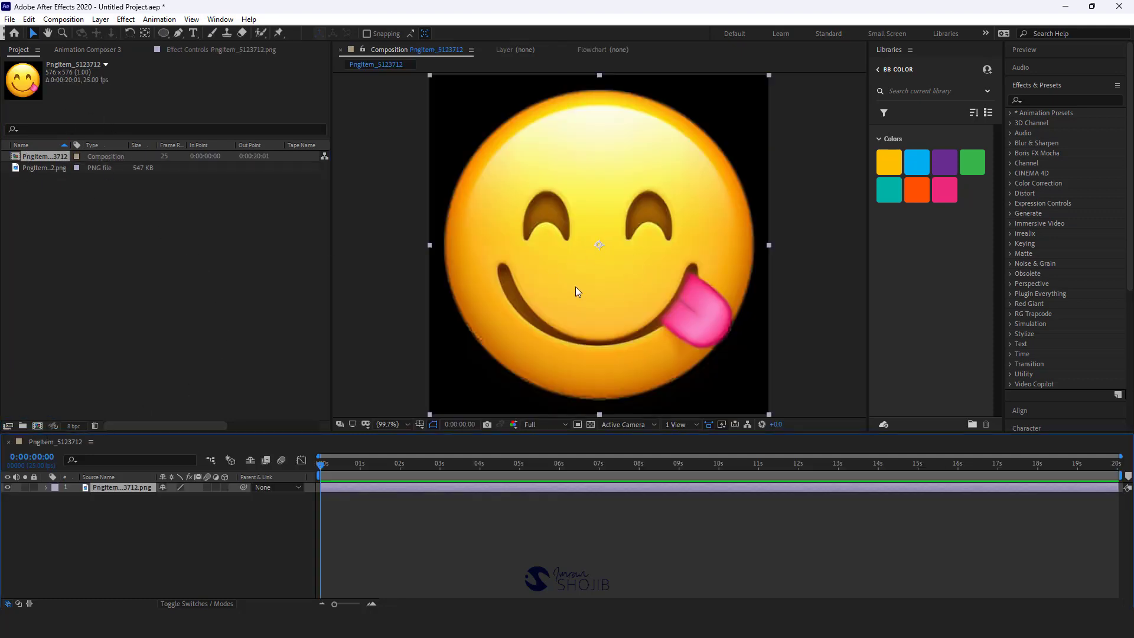
- Rename the emoji image's composition to icon
left_click(61, 203)
left_click(43, 157)
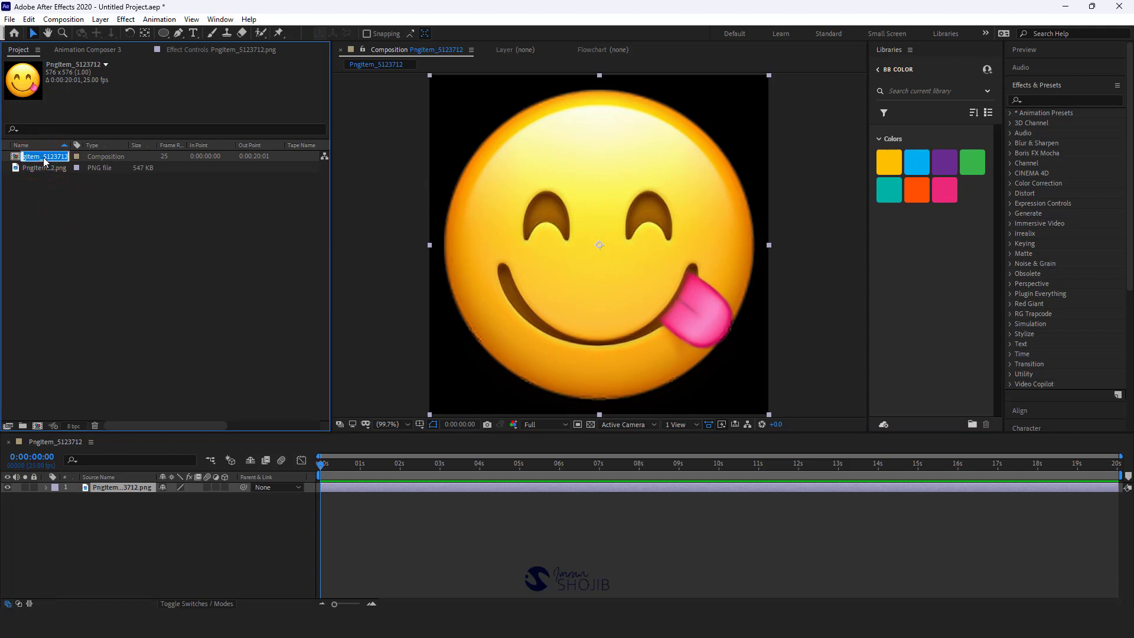
left_click(79, 230)
- Create a composition named Particle with the HDTV 1080 25 preset, 1920 x 1080 px and a duration of 0:00:20:01
right_click(104, 204)
left_click(145, 210)
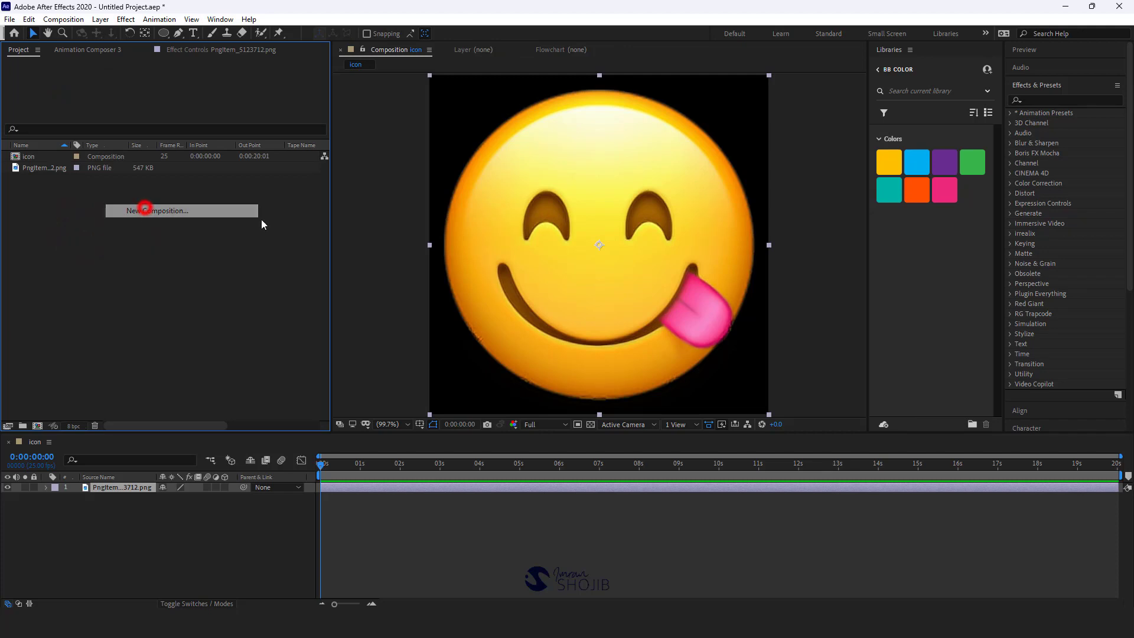
left_click_drag(924, 152, 669, 176)
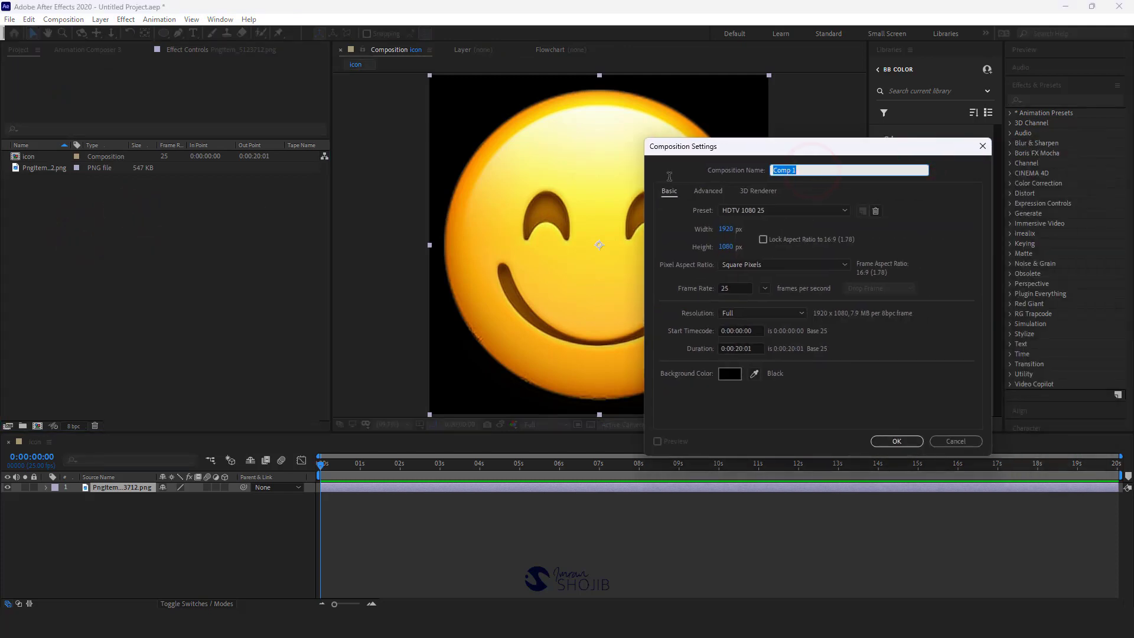
type("Particle")
left_click(894, 443)
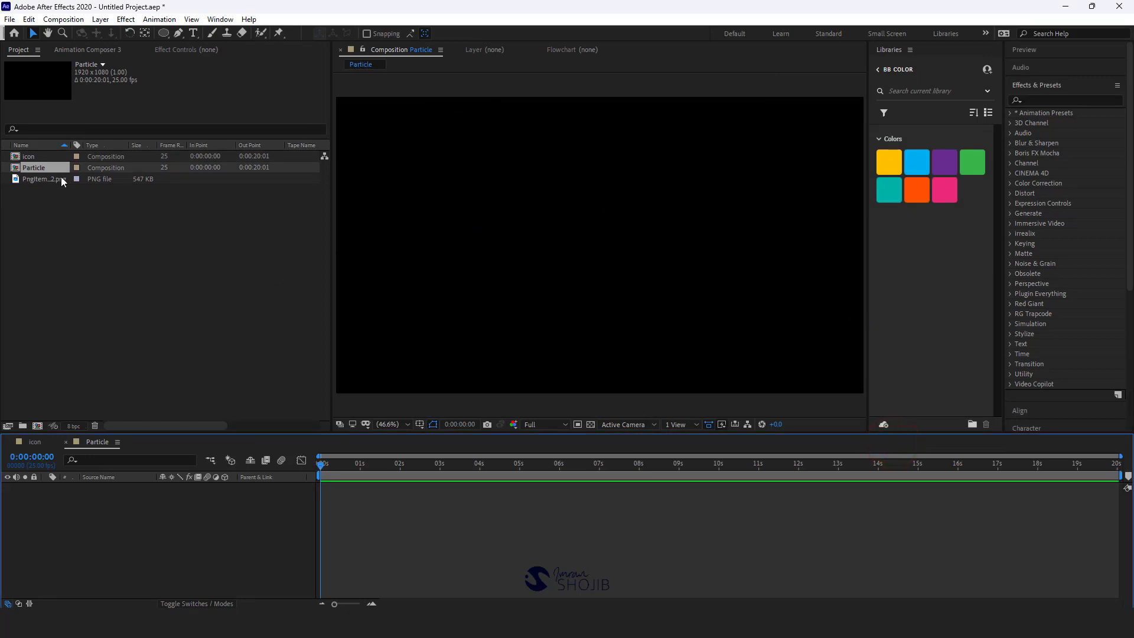
- Add the icon composition as a layer in the Particle composition and hide it
left_click(40, 163)
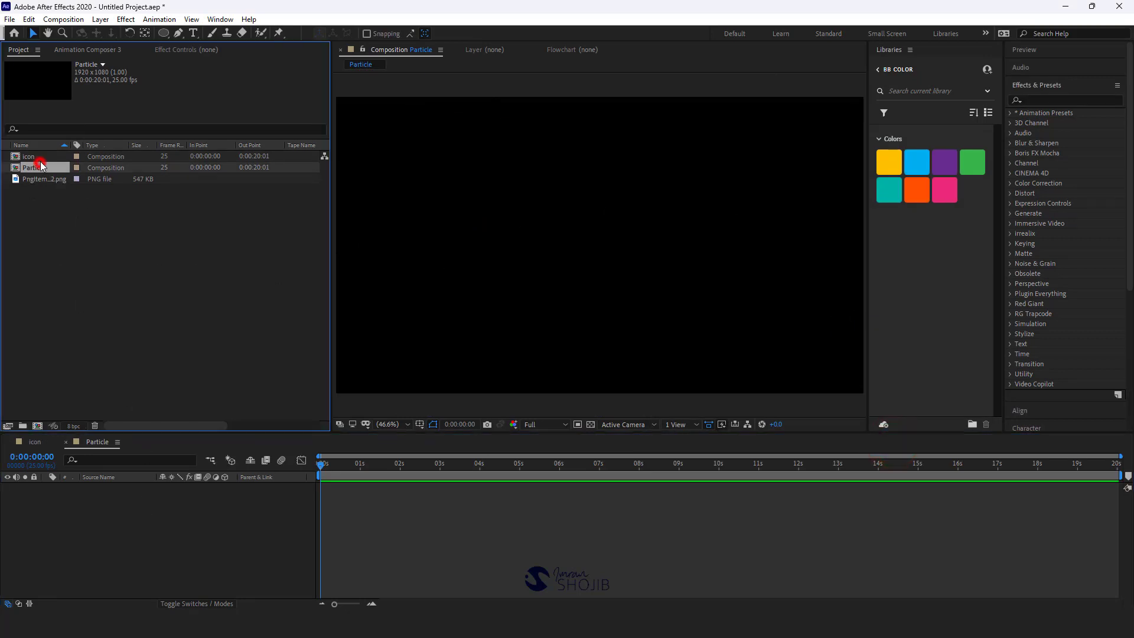
left_click_drag(33, 157, 216, 508)
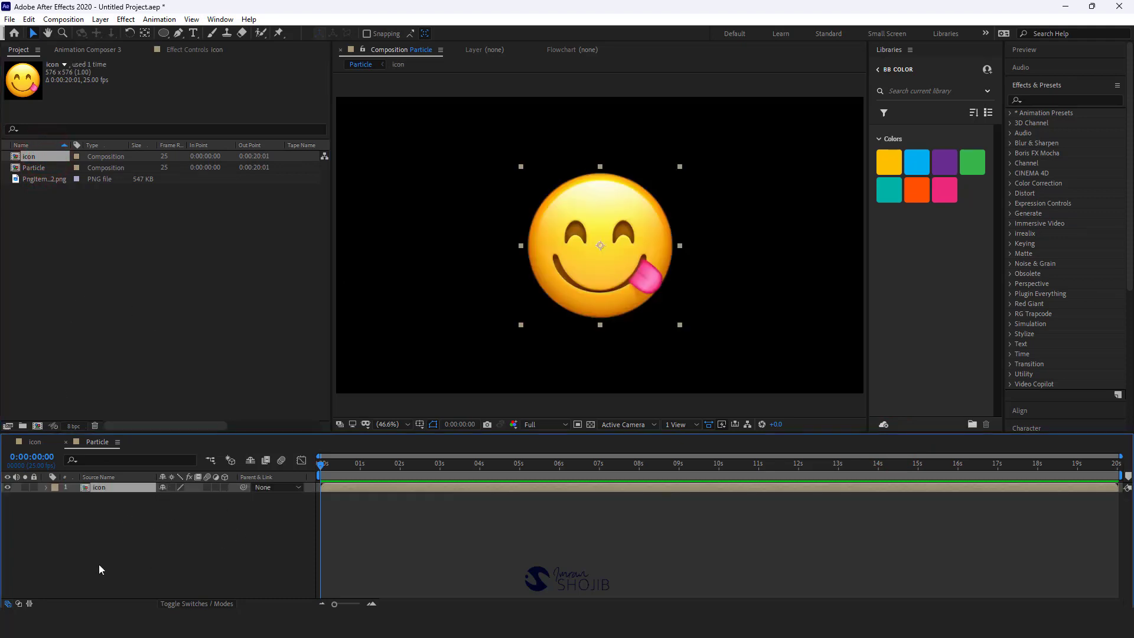
left_click(8, 487)
left_click(109, 537)
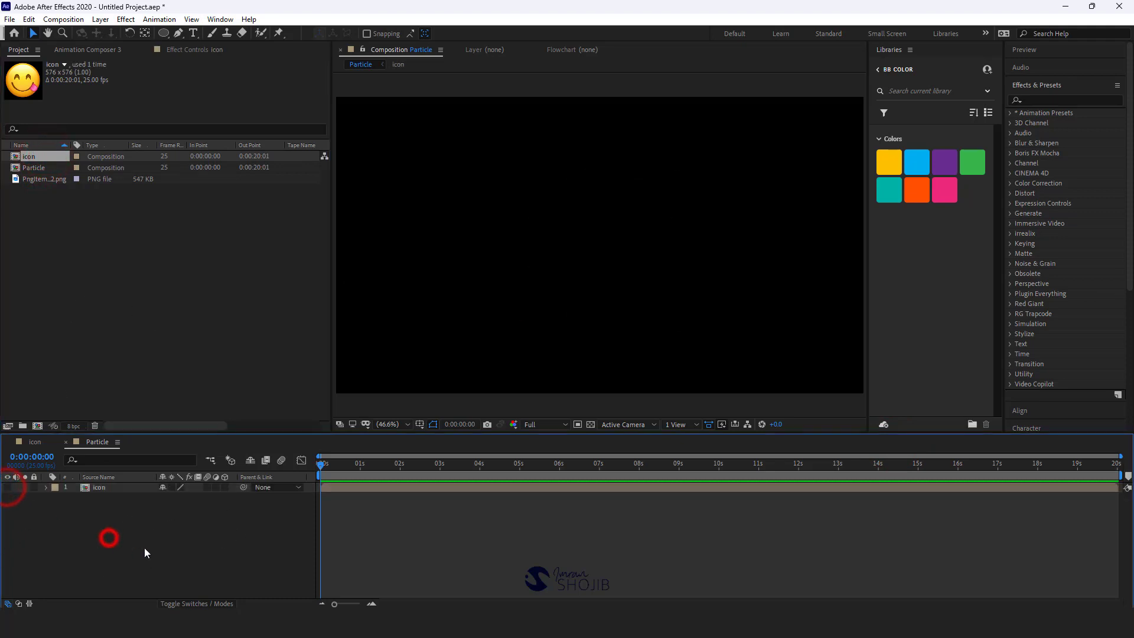
- Add a white 1920 x 1080 px solid layer named Effect to the Particle composition
right_click(145, 550)
mouse_move(235, 414)
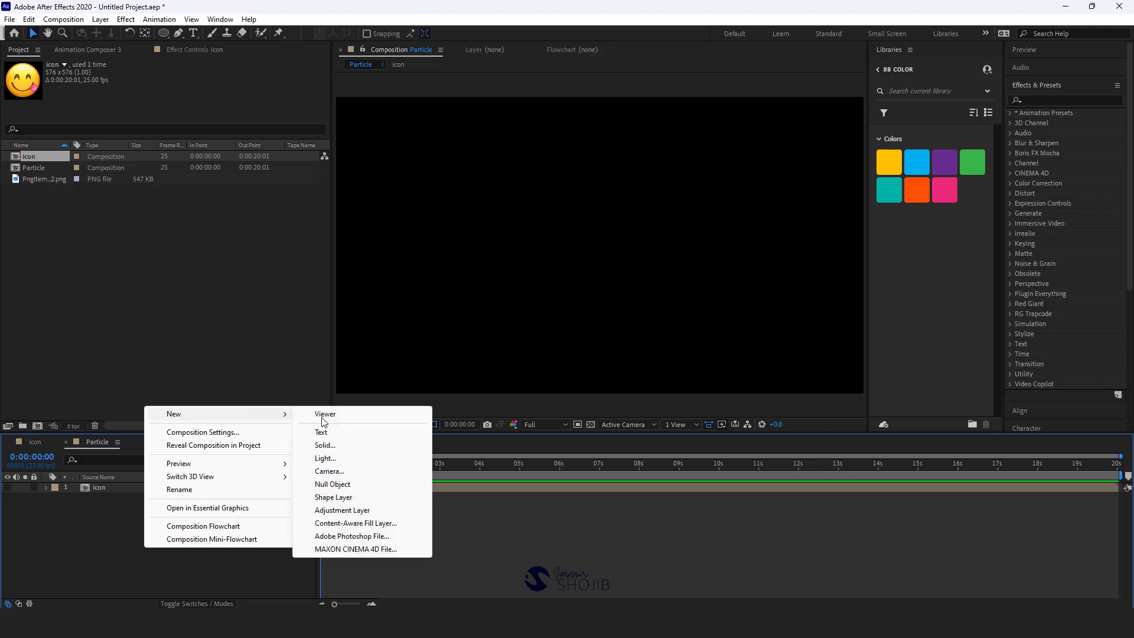
left_click(323, 446)
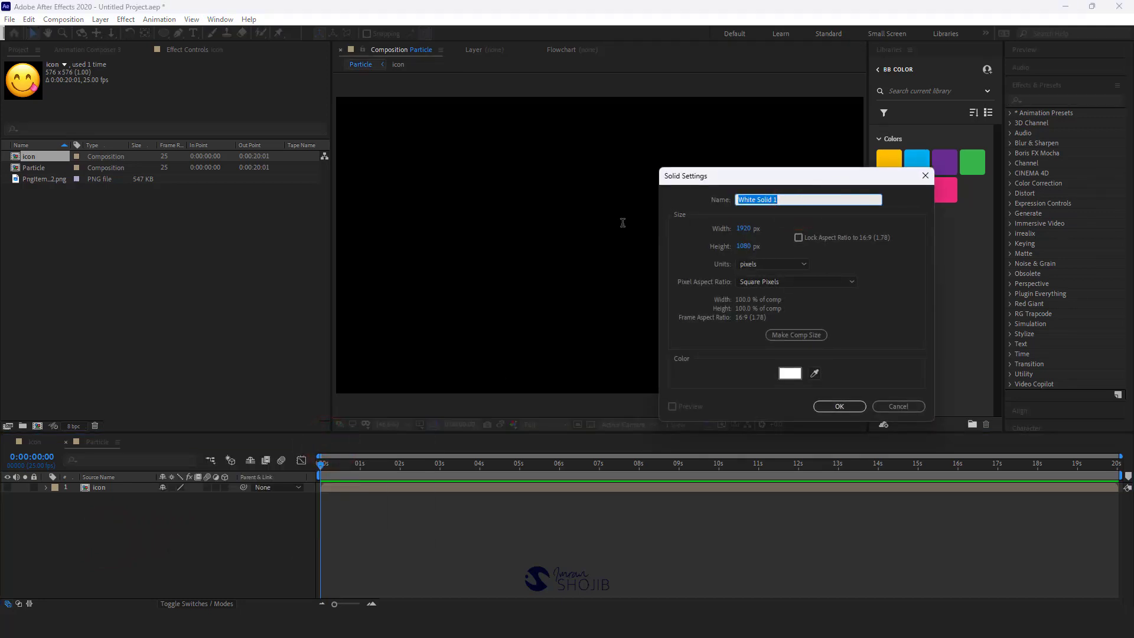
type("Effect")
left_click(841, 406)
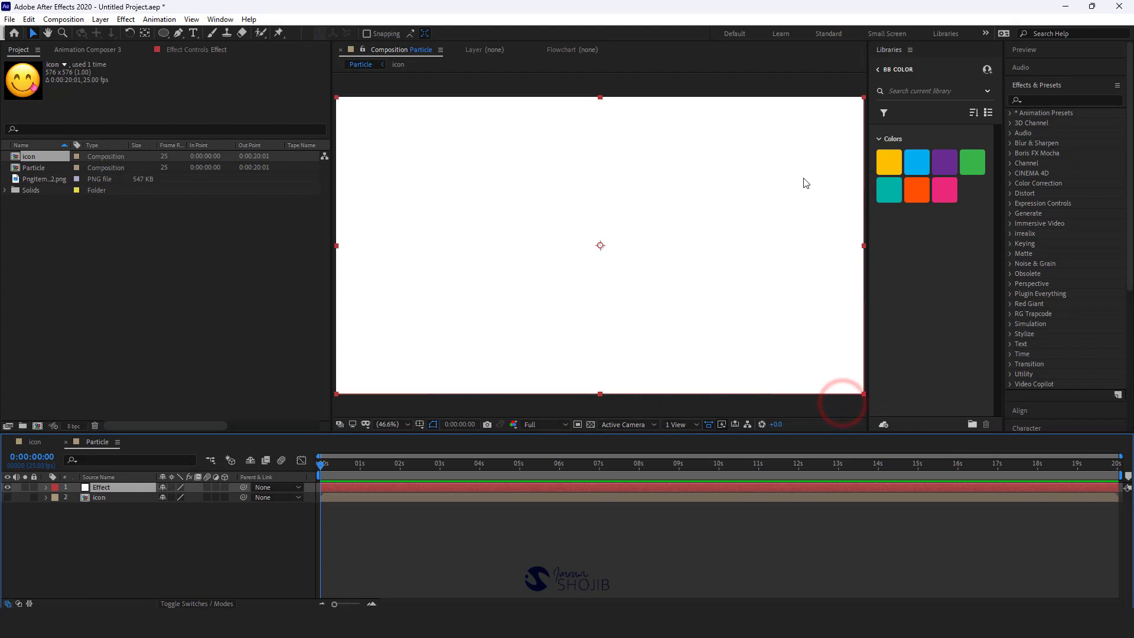
- Find the CC Particle World effect and apply it to the Effect layer
left_click(1049, 85)
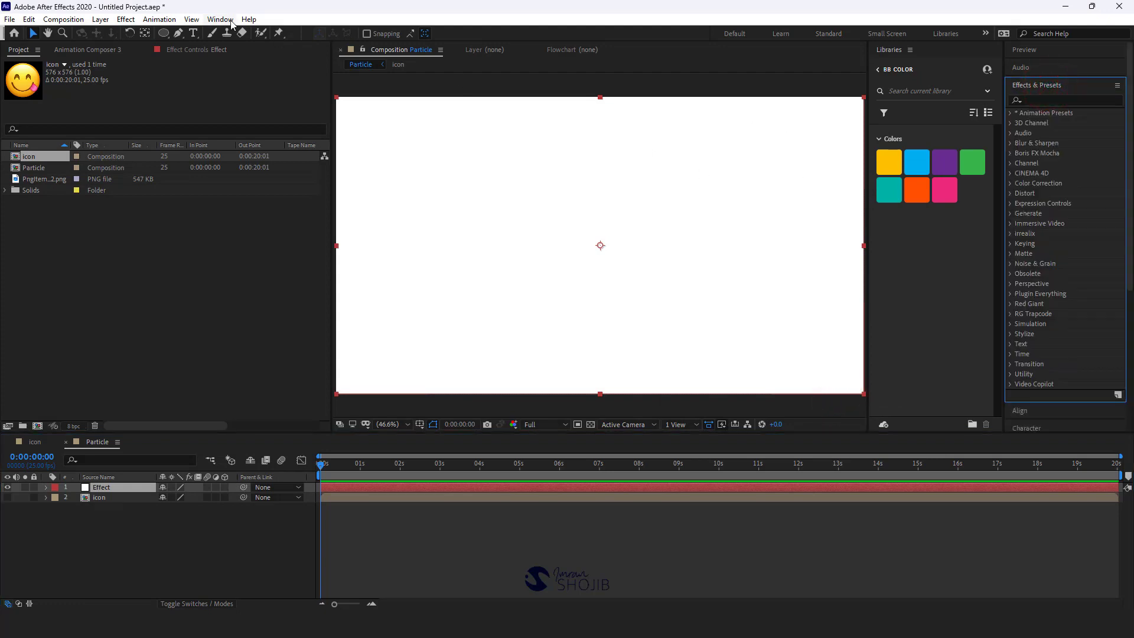
left_click(1043, 99)
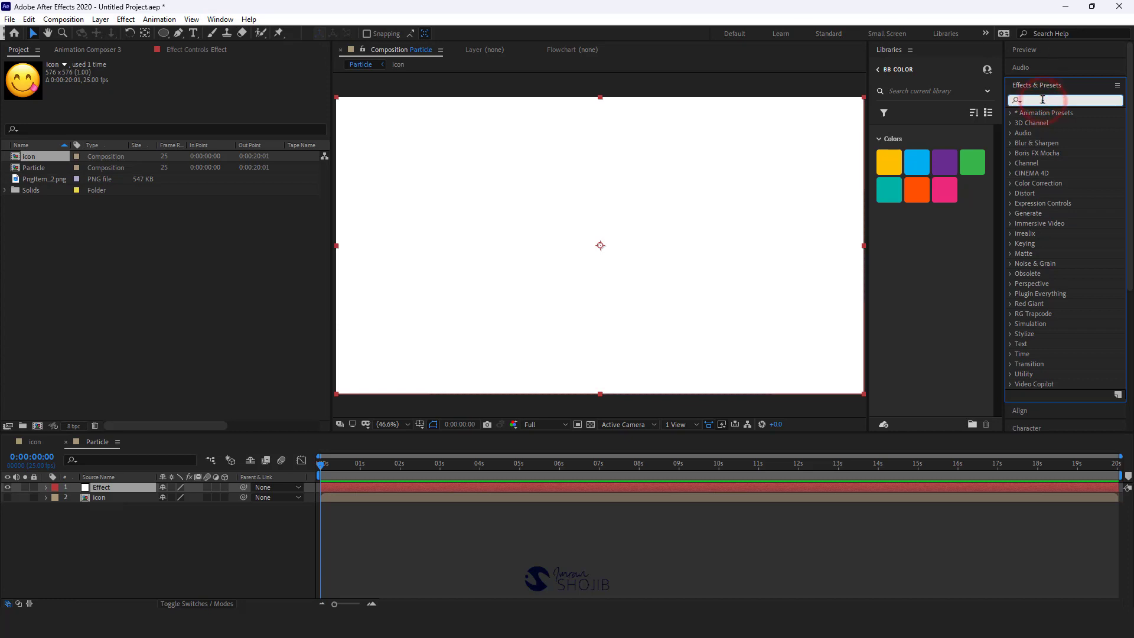
type("cc")
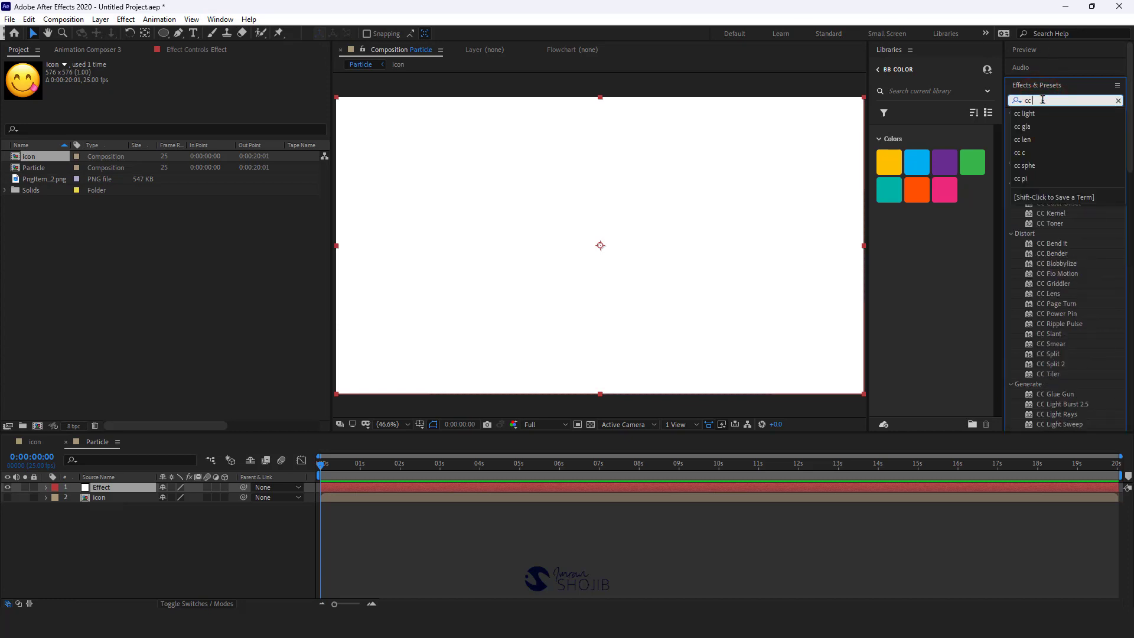
type(" pa")
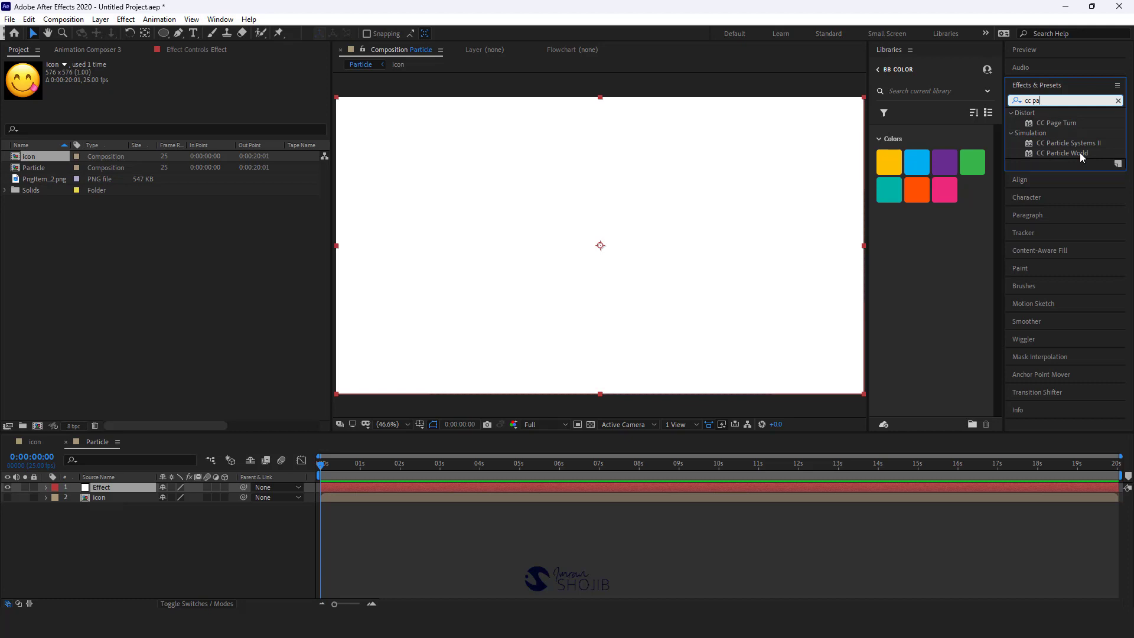
left_click_drag(1080, 152, 118, 493)
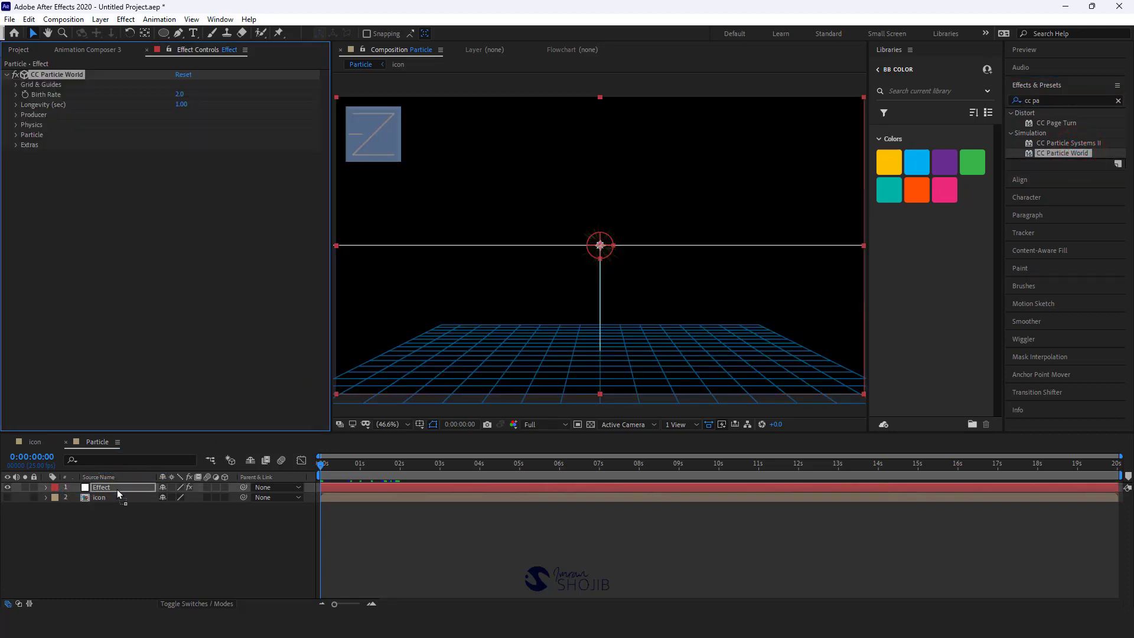
- Turn off the Position, Radius, Grid, Horizon and Axis Box guides of CC Particle World
left_click(16, 86)
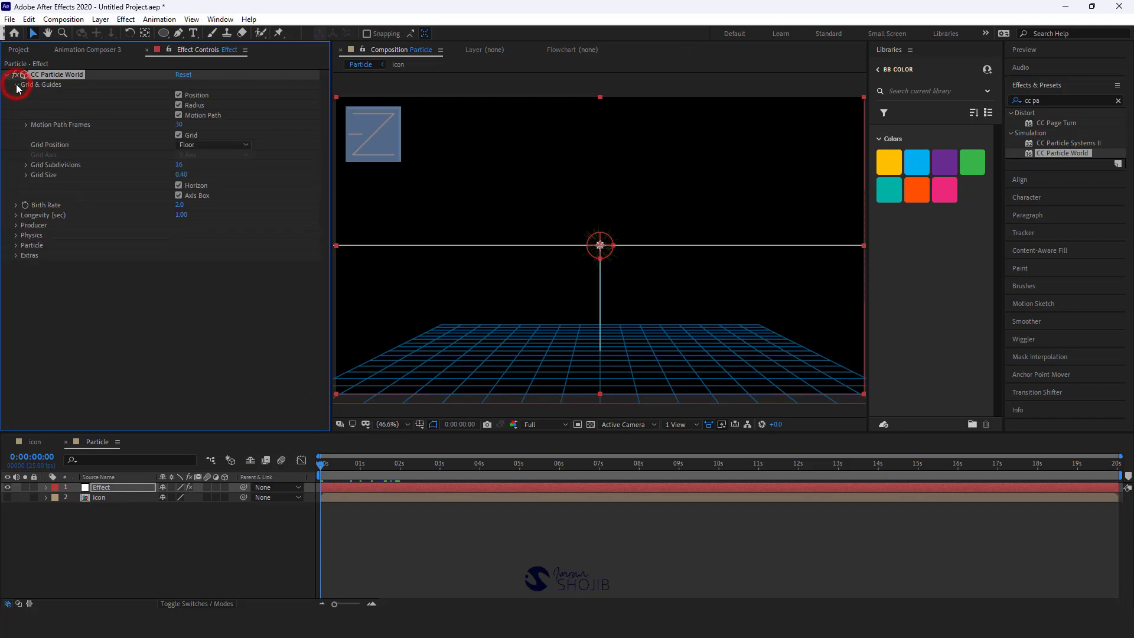
left_click(178, 95)
left_click(178, 105)
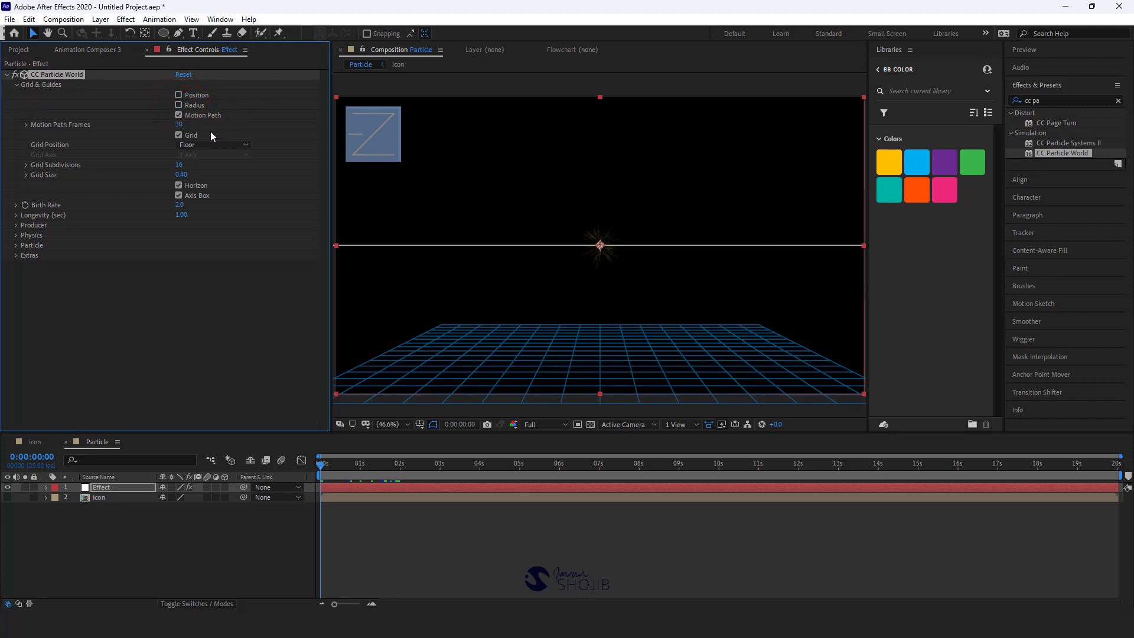
left_click(178, 135)
left_click(178, 185)
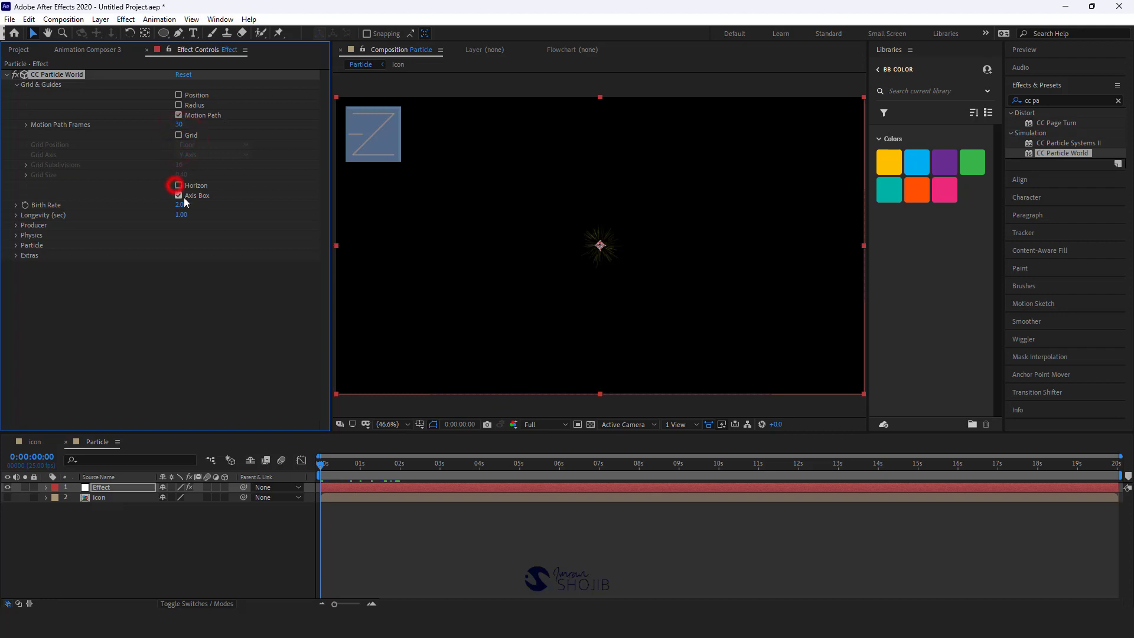
left_click(178, 195)
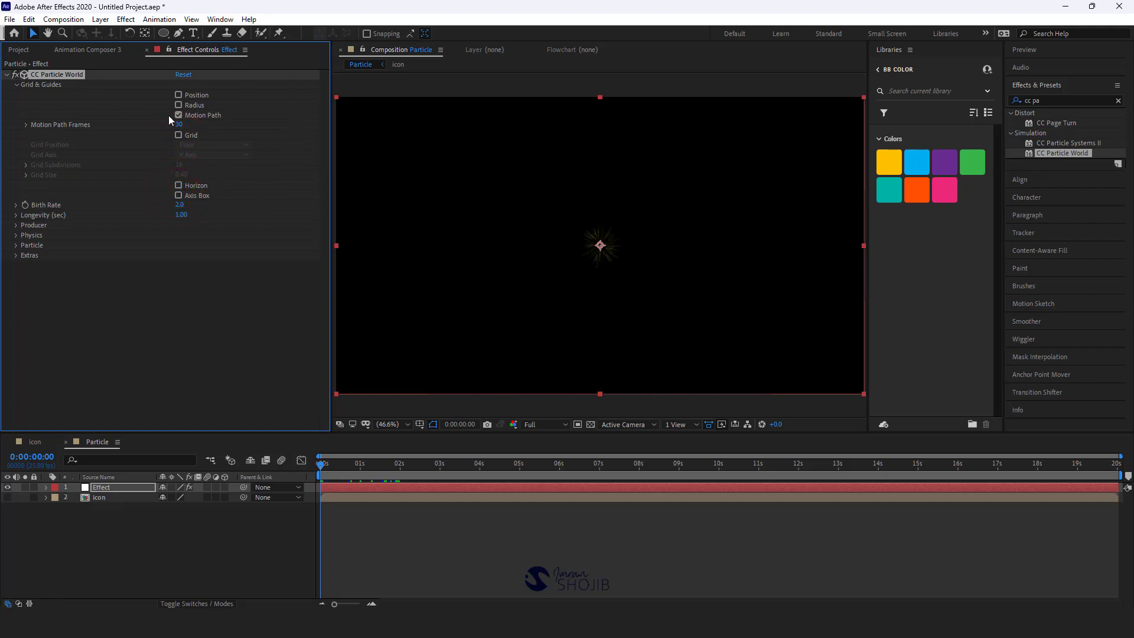
- Set the particle producer's Radius X and Radius Y to 2 and Radius Z to 1
left_click(16, 224)
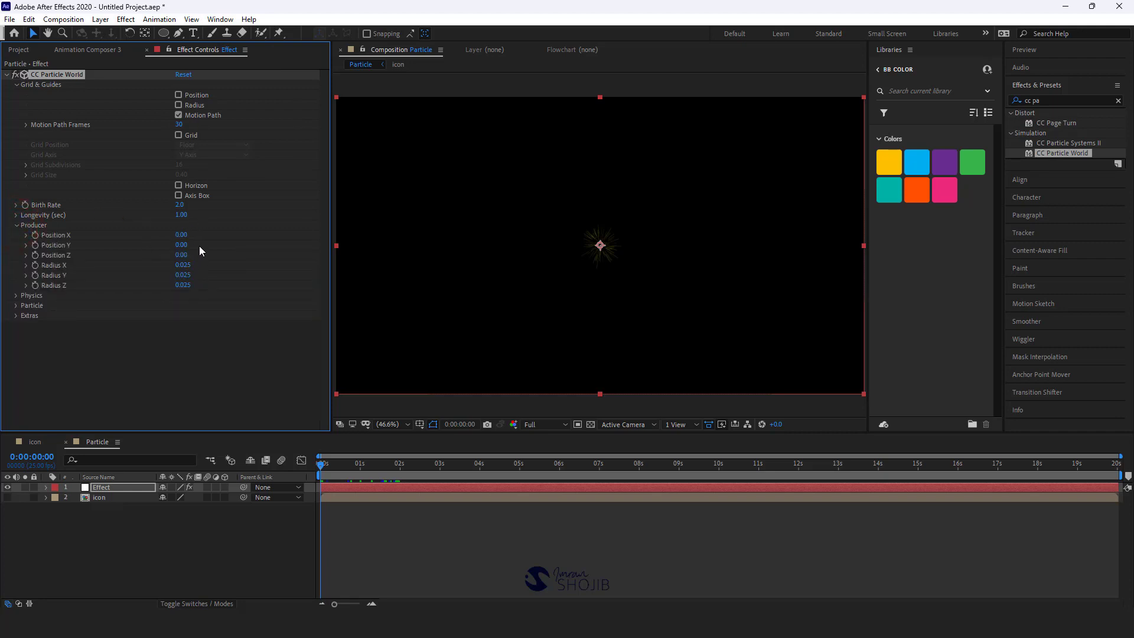
left_click(183, 265)
type("2")
key("Return")
left_click(185, 275)
type("2")
key("Return")
left_click(182, 285)
type("1.000")
key("Return")
- Set the particle physics to a Velocity of 0.05 and a Gravity of 0
left_click(16, 295)
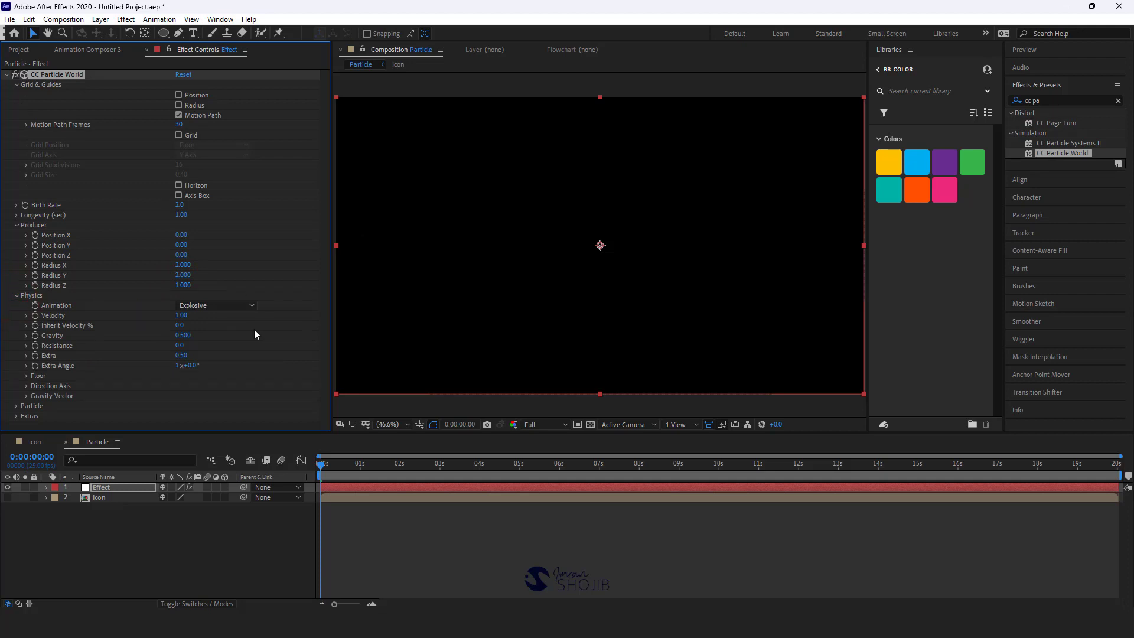
left_click(183, 319)
type(".05")
key("Return")
left_click(184, 335)
type("0")
key("Return")
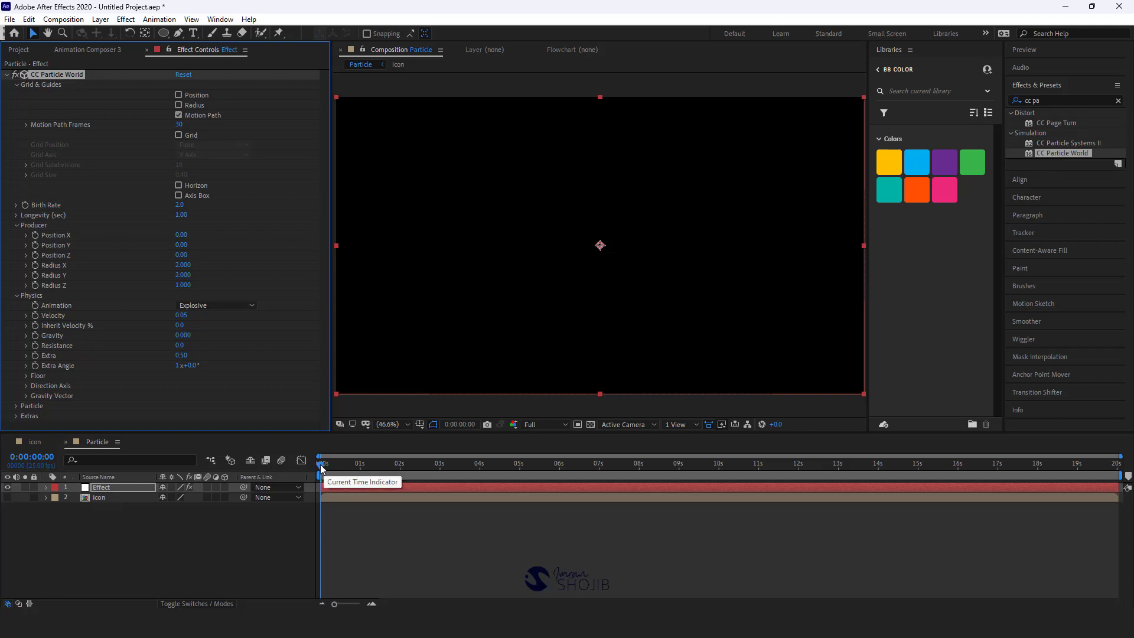
- Go to 0:00:02:22 and set the particle type to Star
left_click_drag(322, 468, 459, 466)
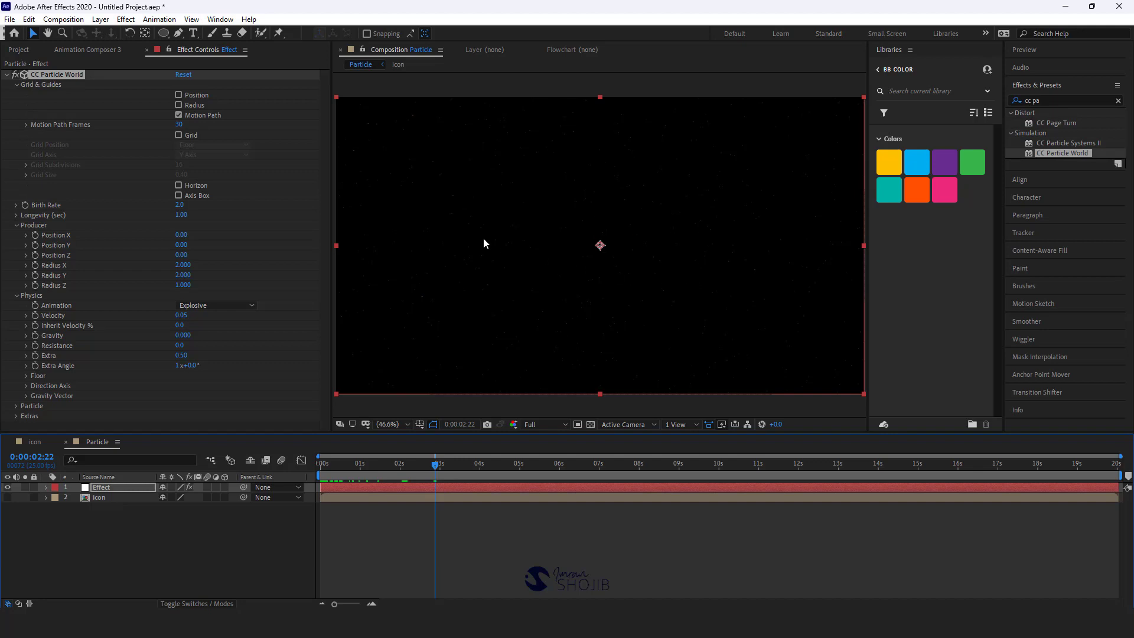
left_click(16, 406)
scroll(18, 407, "down", 5)
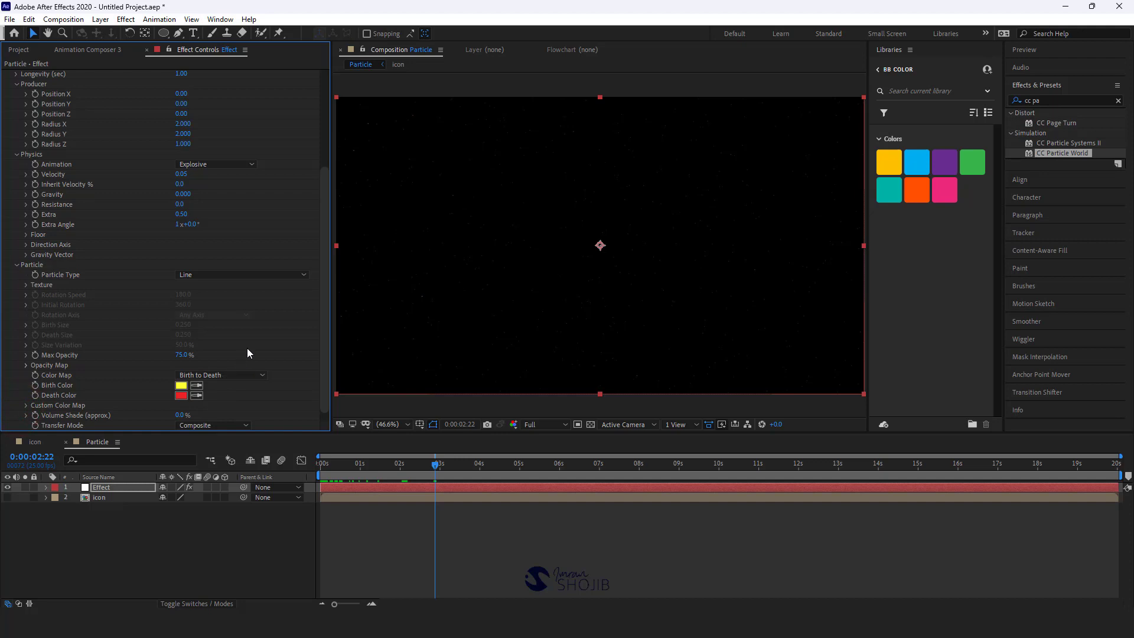
left_click(232, 276)
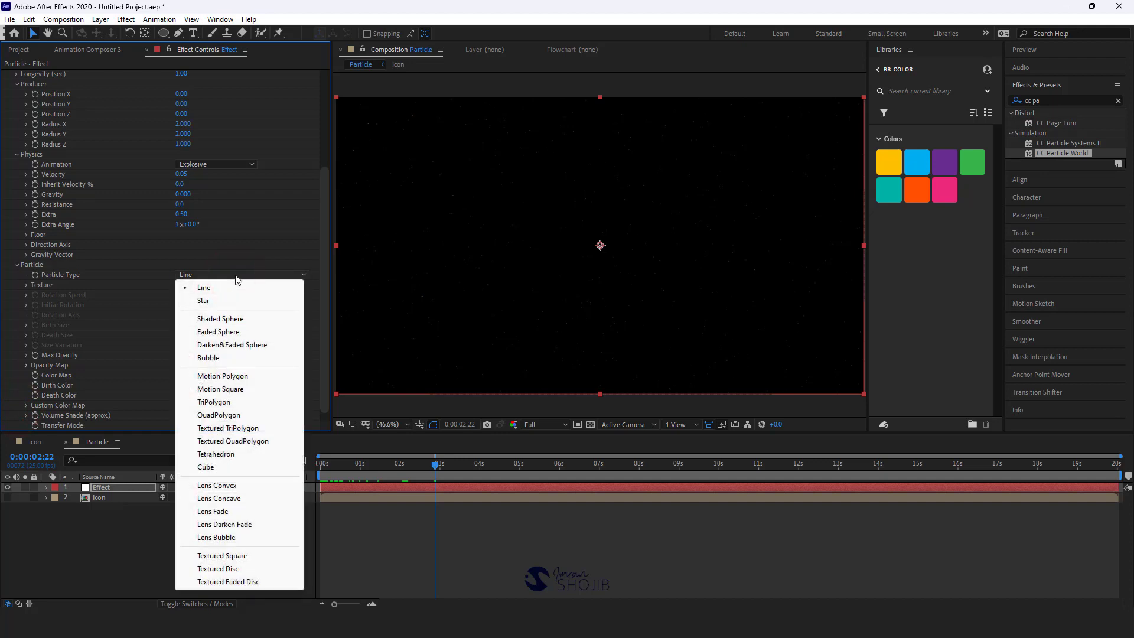
left_click(218, 300)
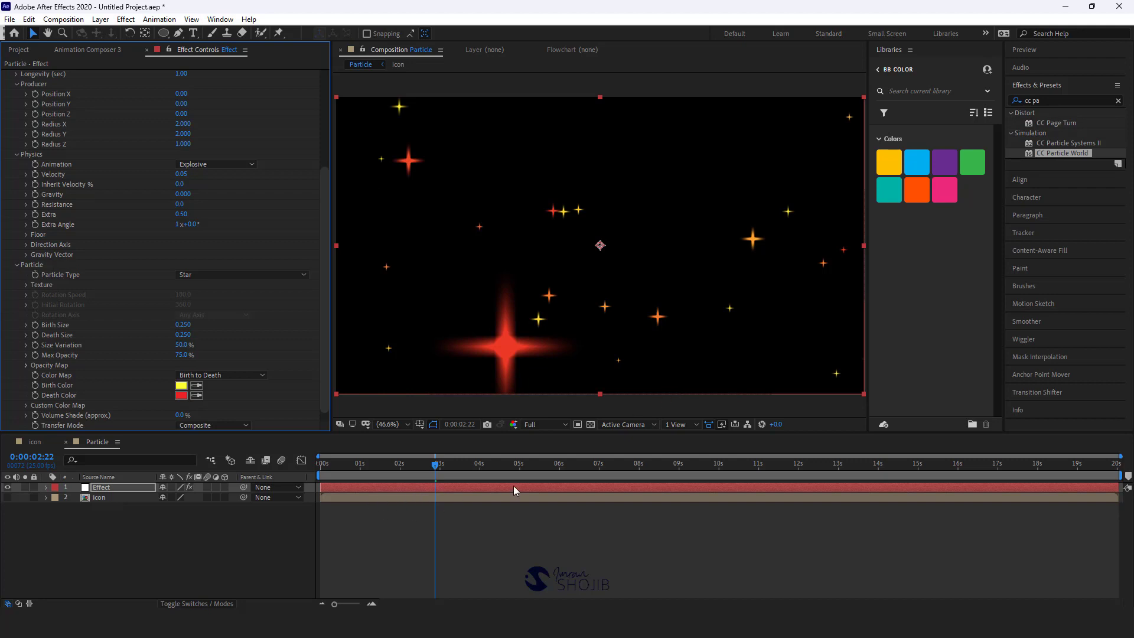
- Shift the Effect layer about two seconds earlier, extend its end to the composition's end, and go to frame 0:00:00:07
left_click_drag(545, 487, 322, 465)
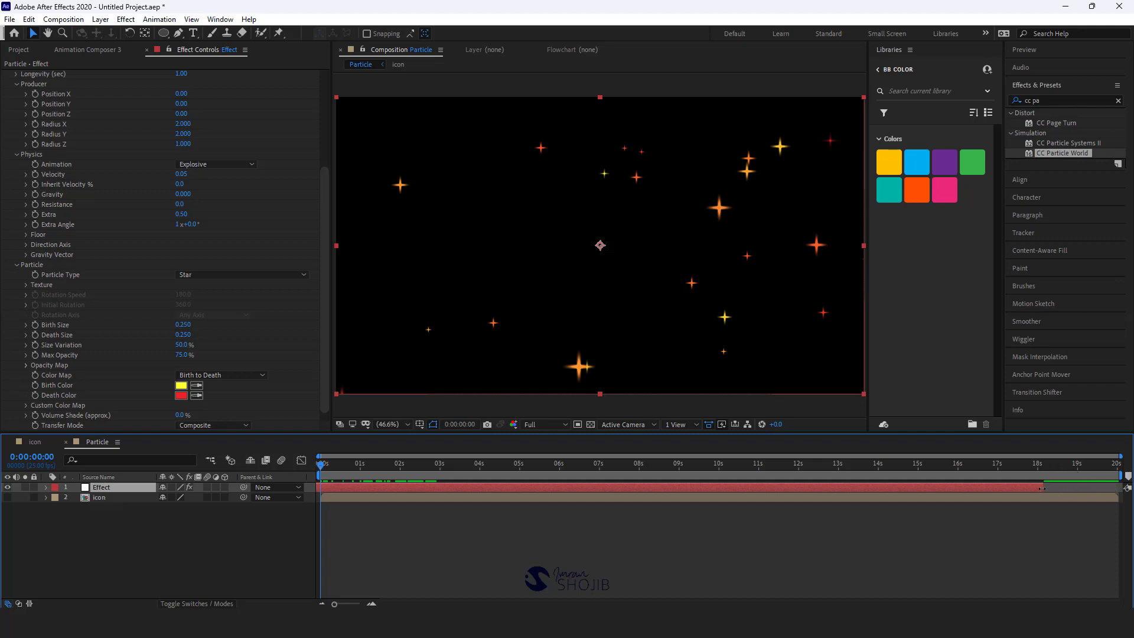
left_click_drag(1044, 488, 1118, 490)
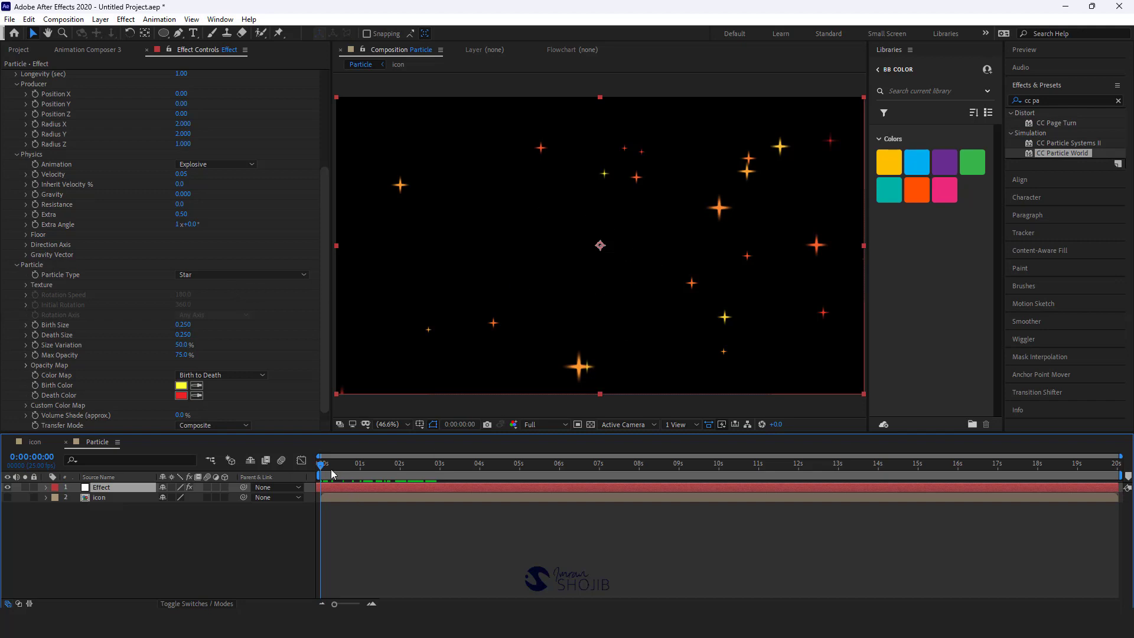
left_click_drag(324, 465, 333, 501)
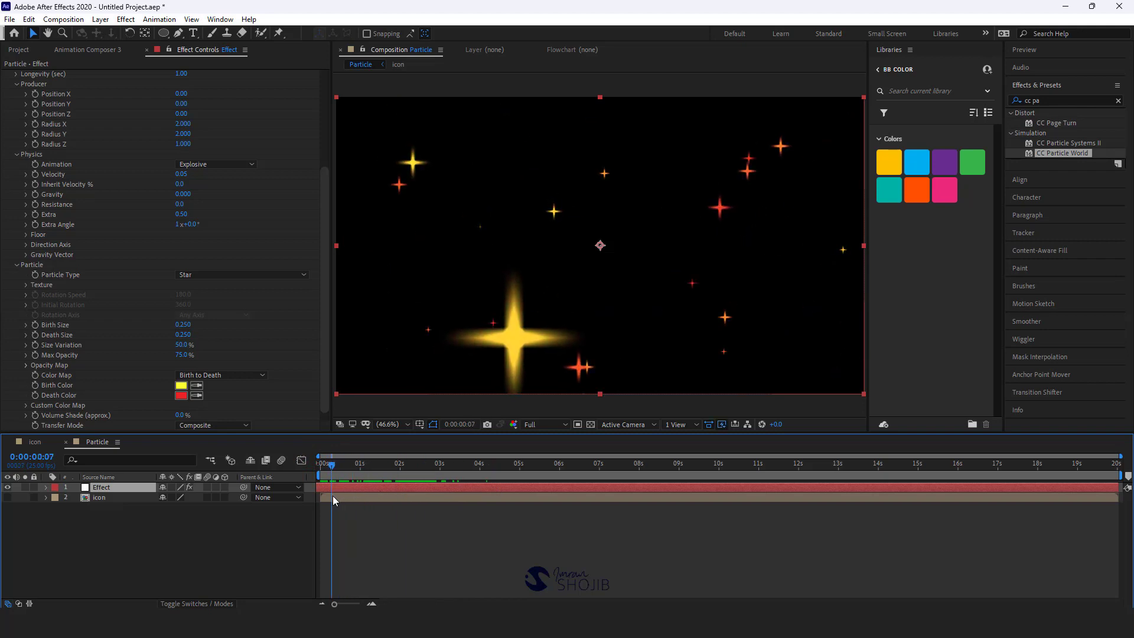
- Set the particle type to Textured Disc and expand its Texture settings
left_click(214, 277)
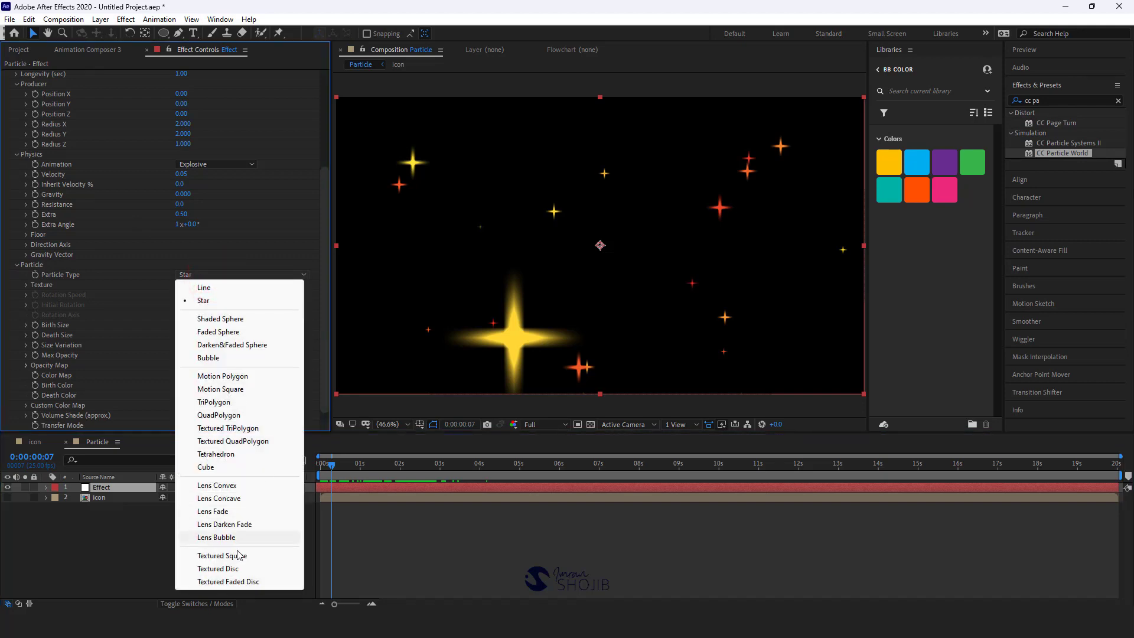
left_click(218, 569)
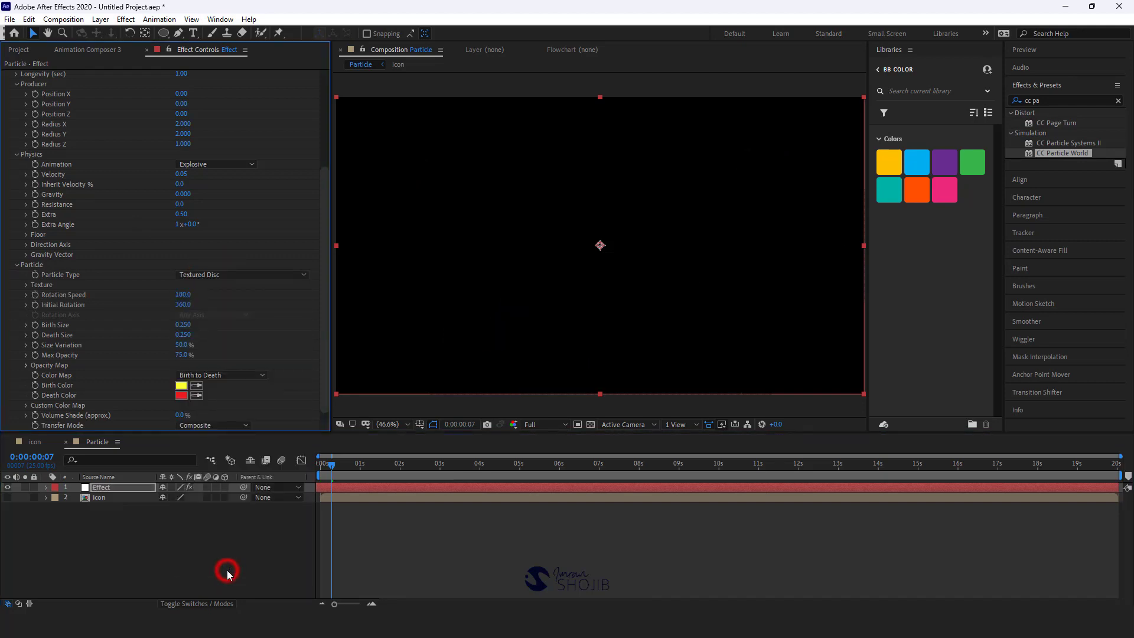
left_click(28, 284)
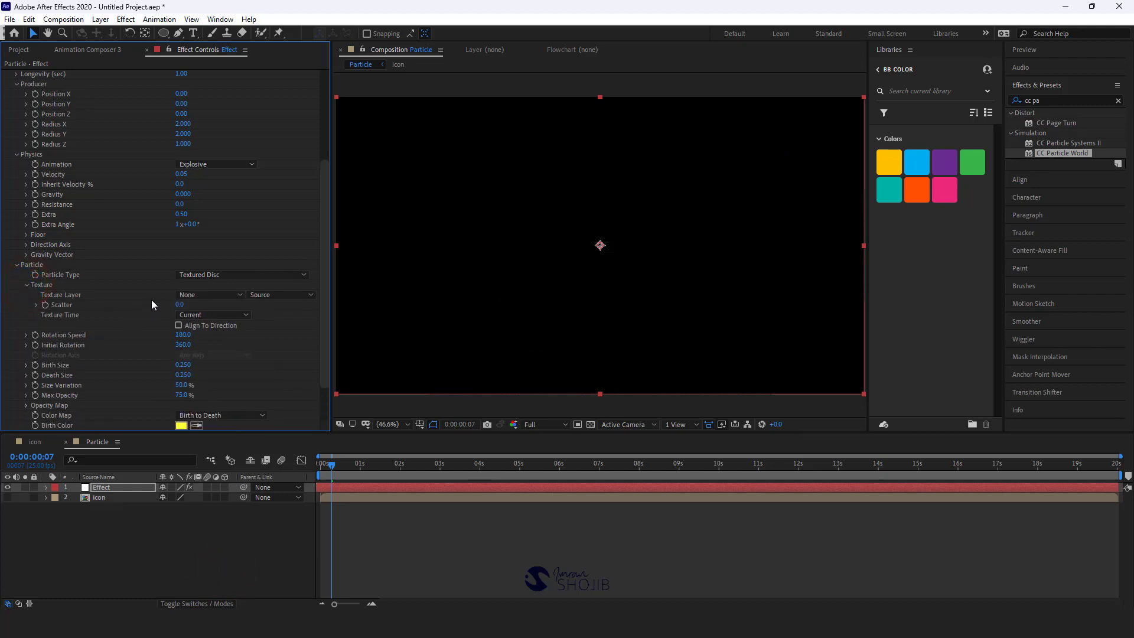
- Use the icon layer as the particle texture, preview the animation, and go to frame 0:00:00:11
left_click(196, 296)
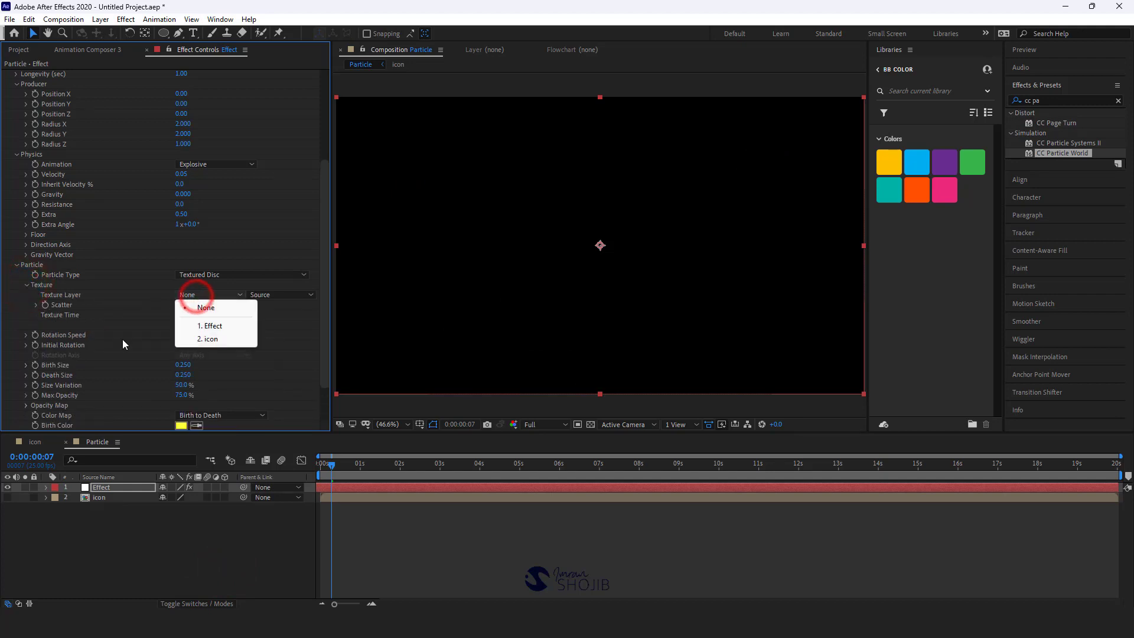
left_click(214, 339)
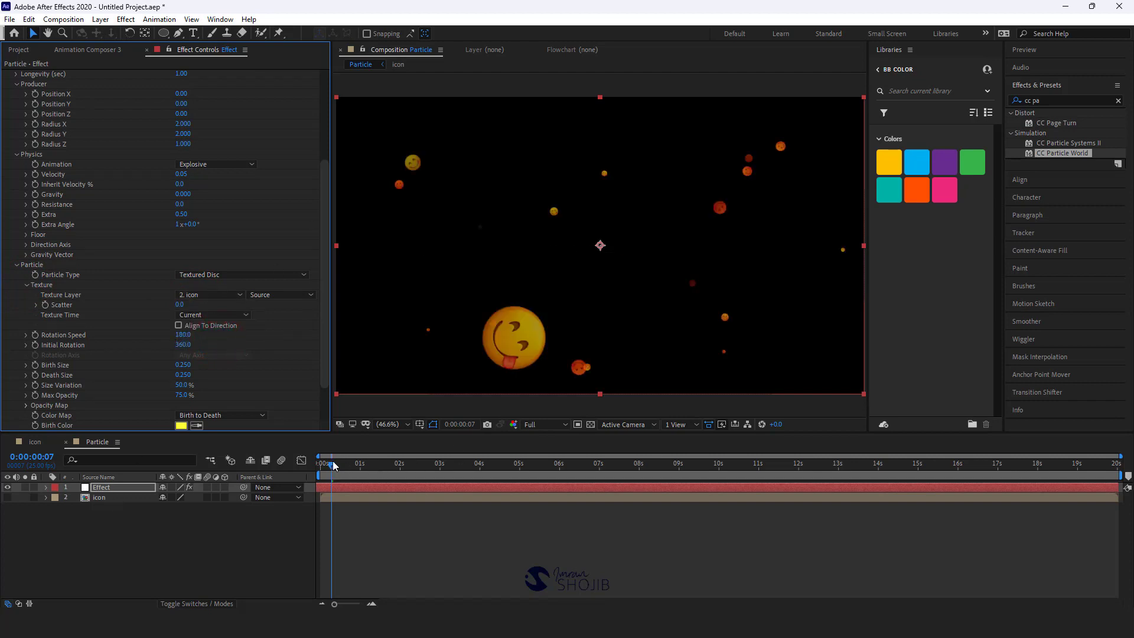
key("space")
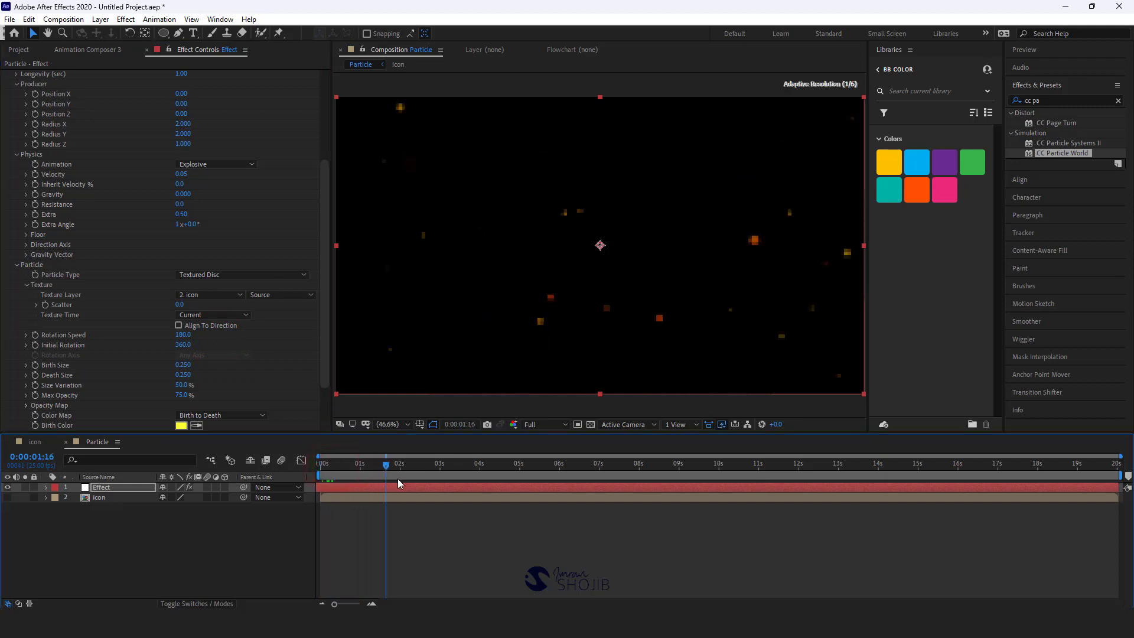
left_click_drag(392, 484, 338, 483)
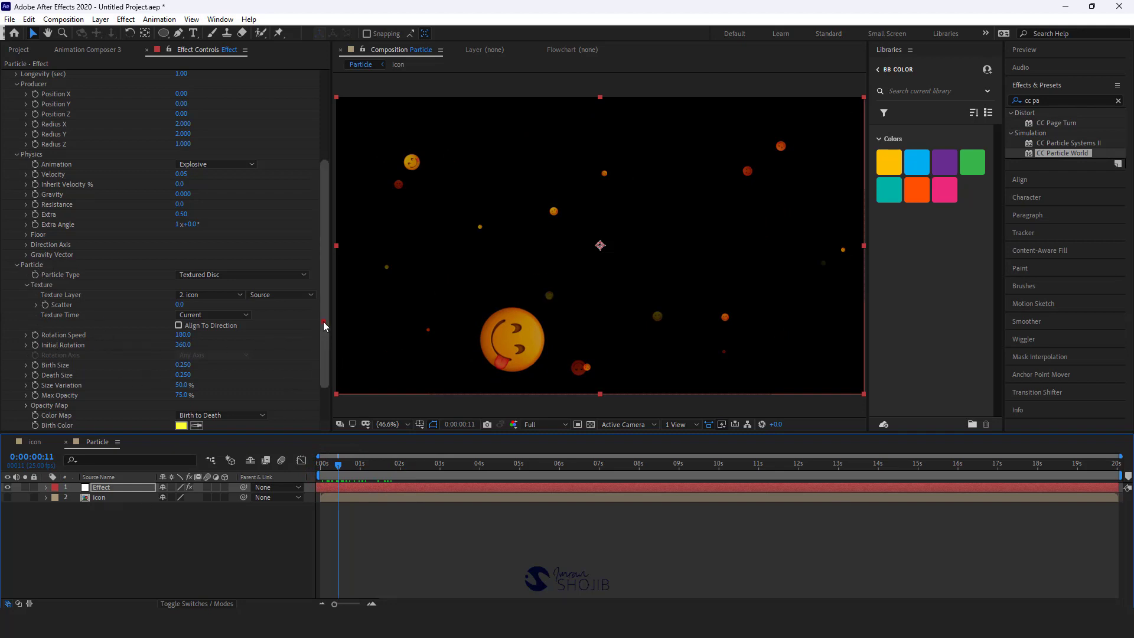
- Set both the Birth Color and the Death Color of the particles to white (FFFFFF)
left_click_drag(324, 321, 323, 369)
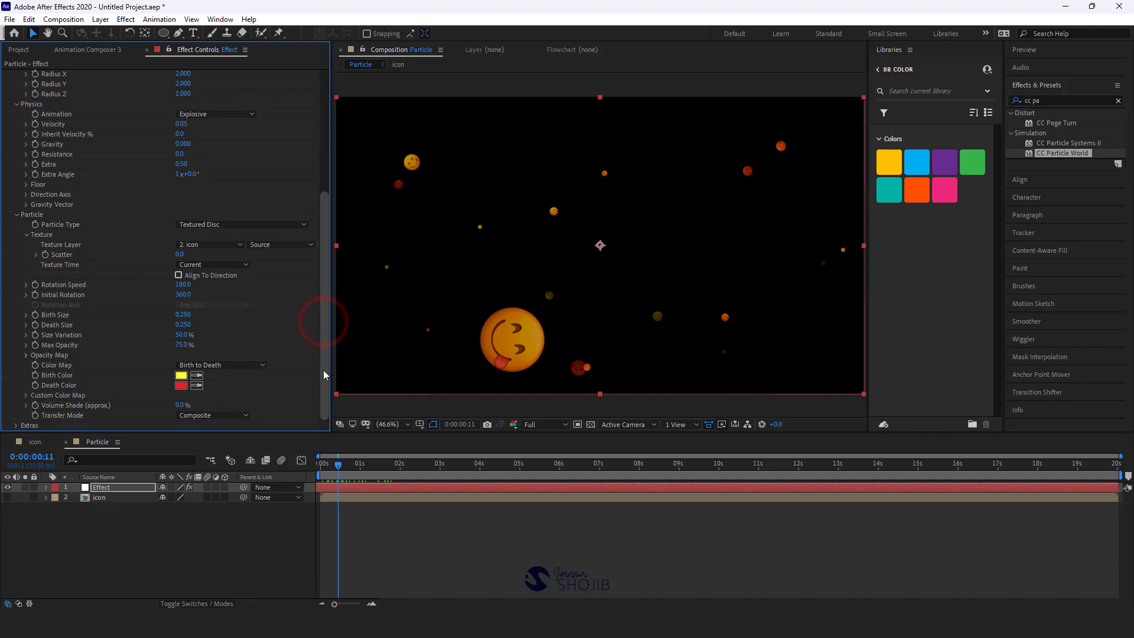
left_click(183, 376)
left_click_drag(806, 359, 777, 300)
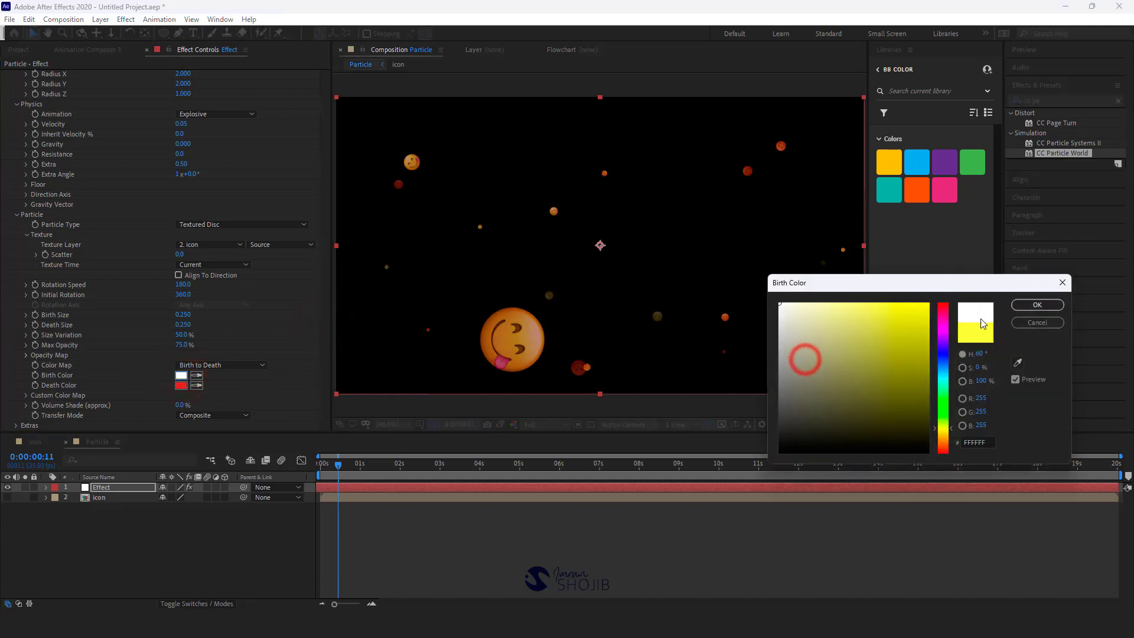
left_click(1038, 305)
left_click(181, 385)
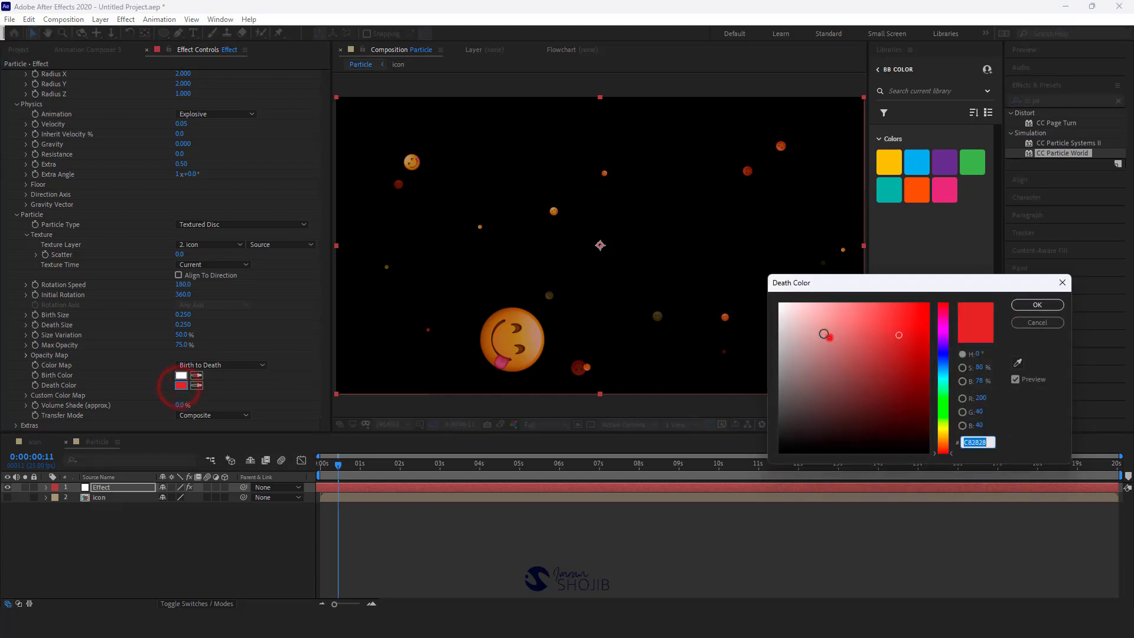
left_click_drag(825, 334, 780, 302)
left_click(1037, 305)
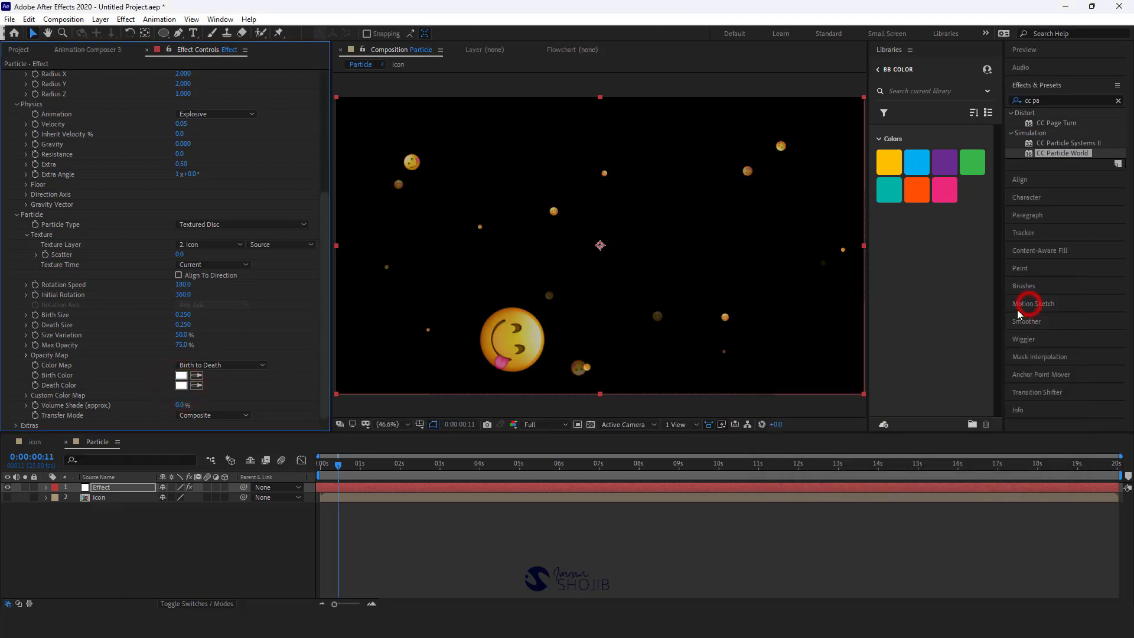
left_click(338, 464)
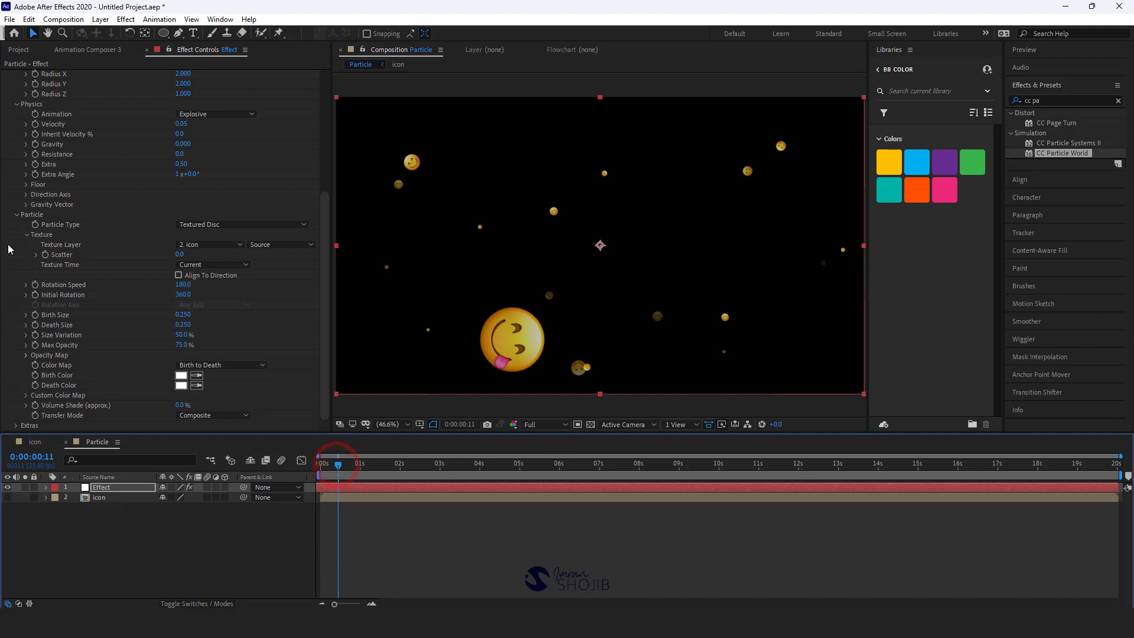
- Collapse the Particle, Producer and Physics groups, and set the Longevity to 2 seconds and the Birth Rate to 1
left_click(17, 214)
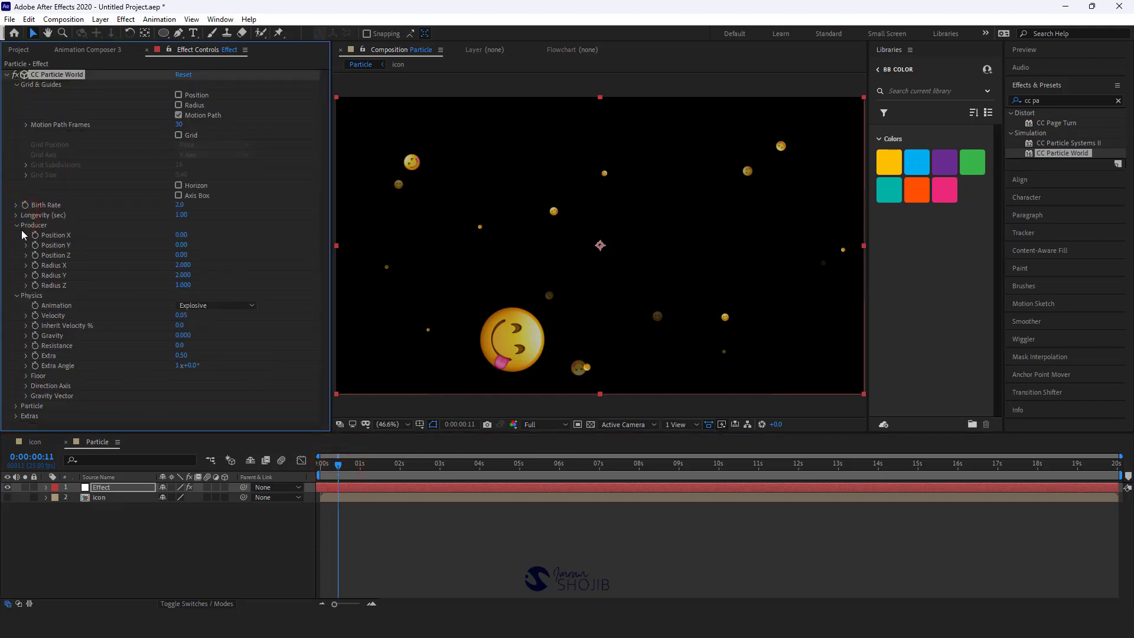
left_click(16, 225)
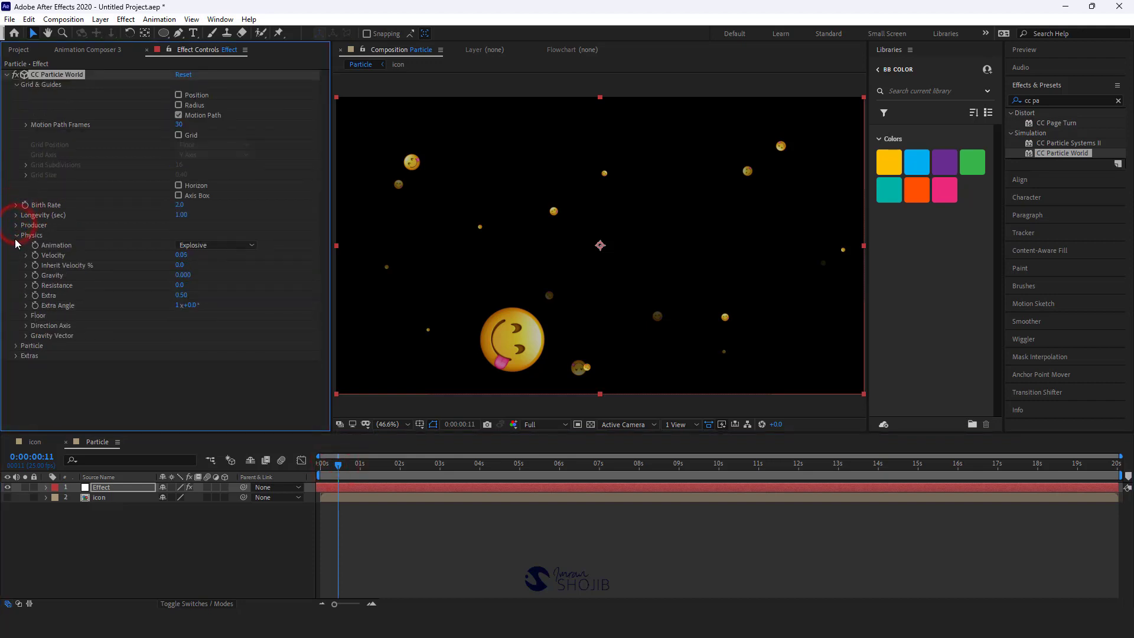
left_click(17, 235)
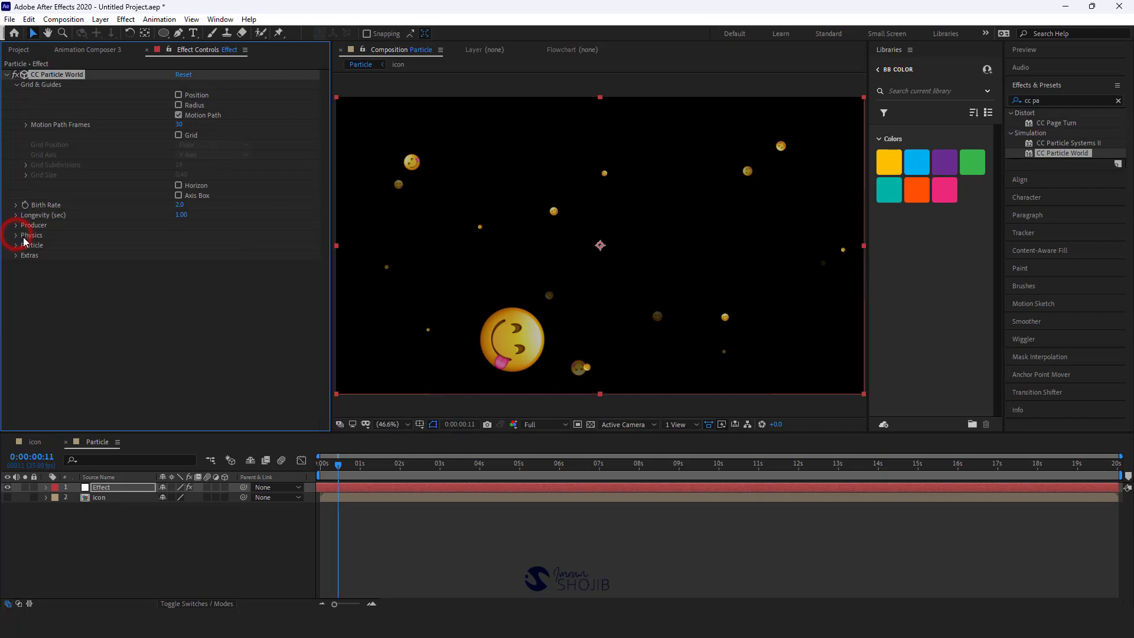
left_click(183, 216)
type("2")
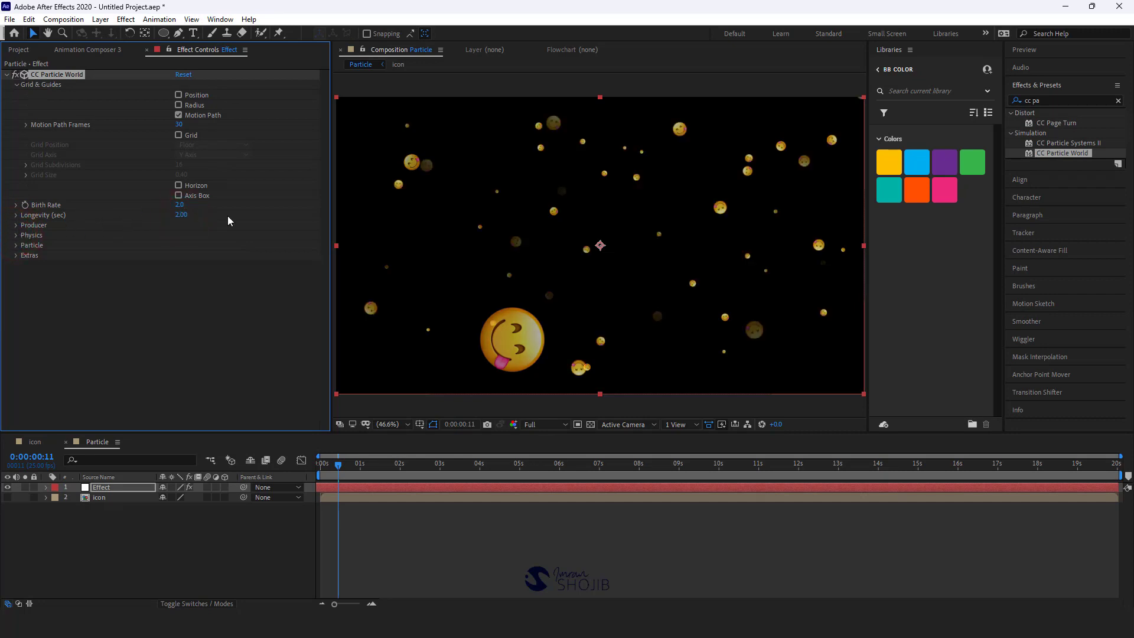
left_click(180, 205)
type("1")
key("Return")
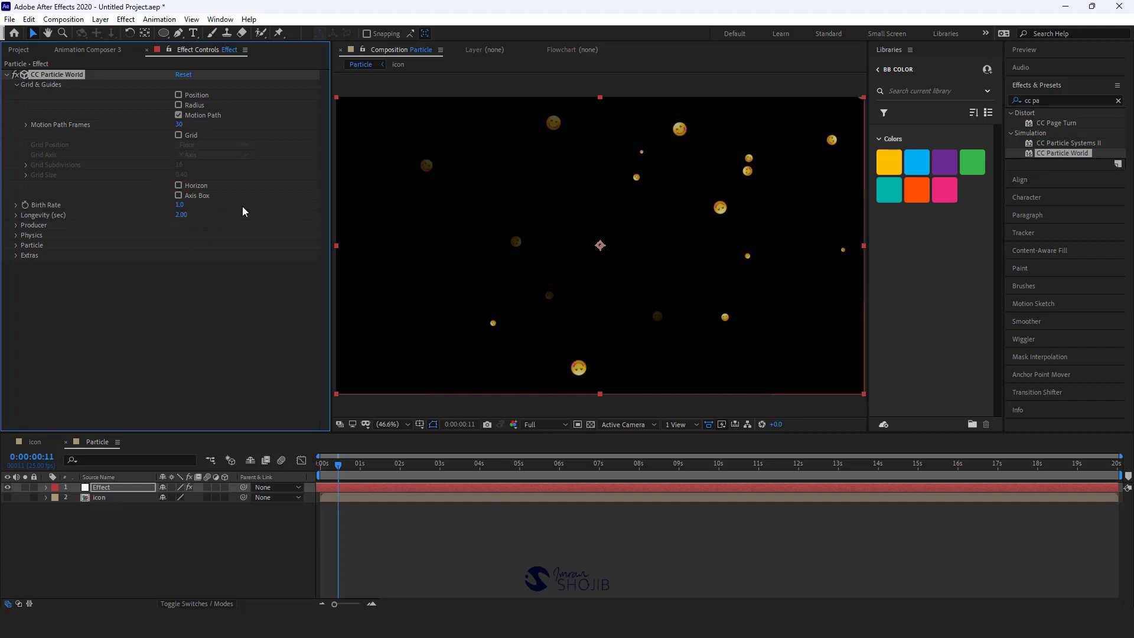
- Set the particles' Death Size to 0.860, collapse Grid & Guides, and scrub the timeline to 0:00:05:17
left_click(16, 245)
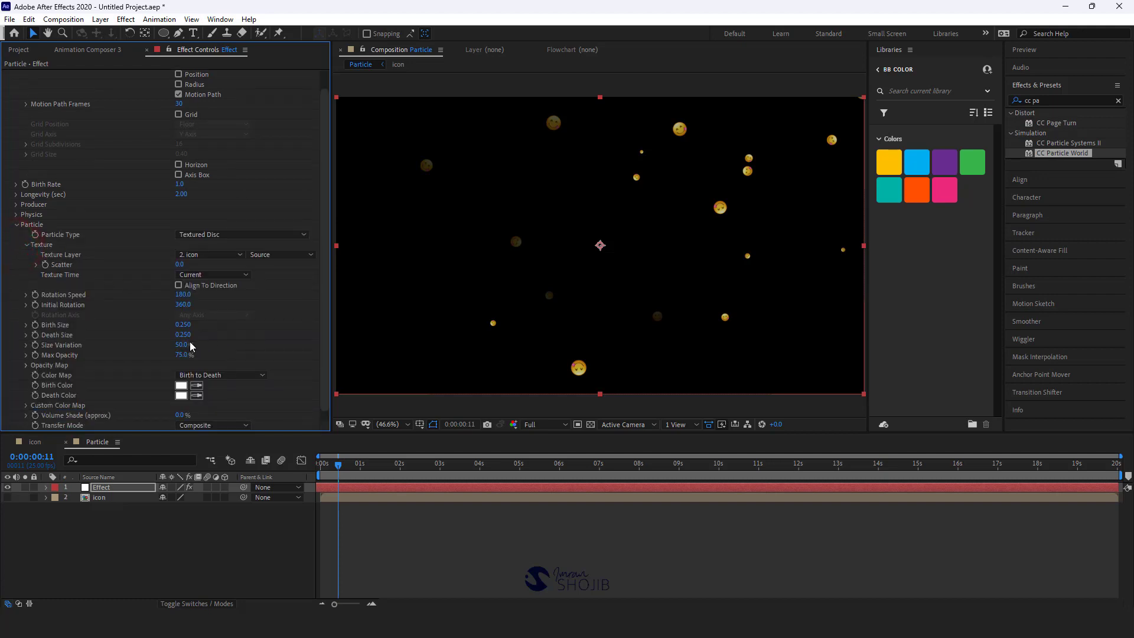
left_click_drag(185, 338, 219, 334)
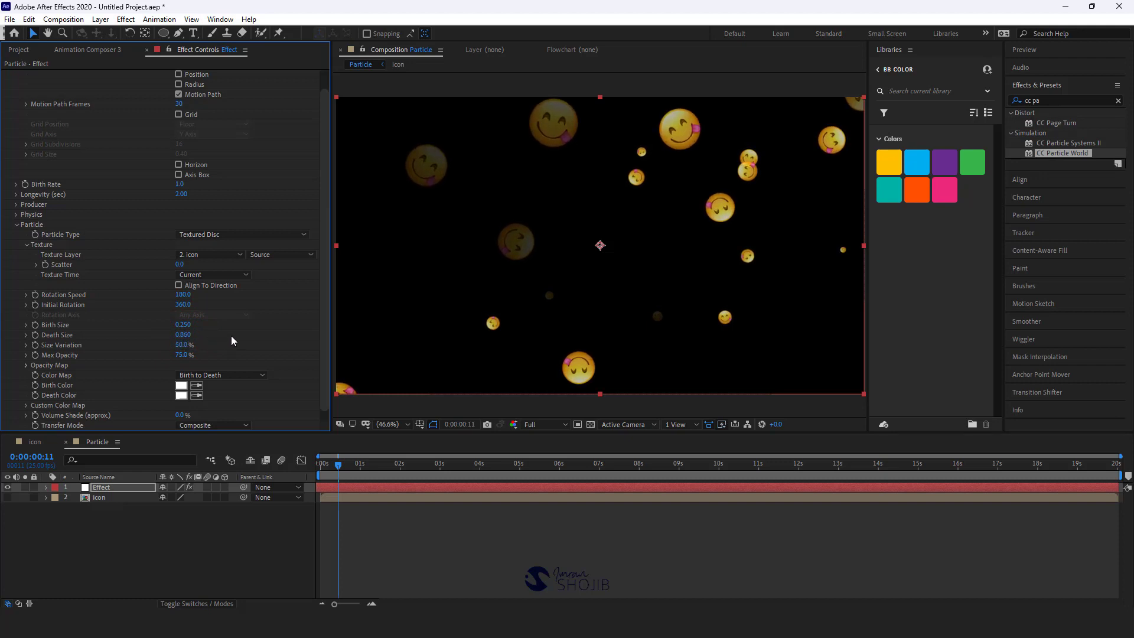
scroll(65, 123, "up", 1)
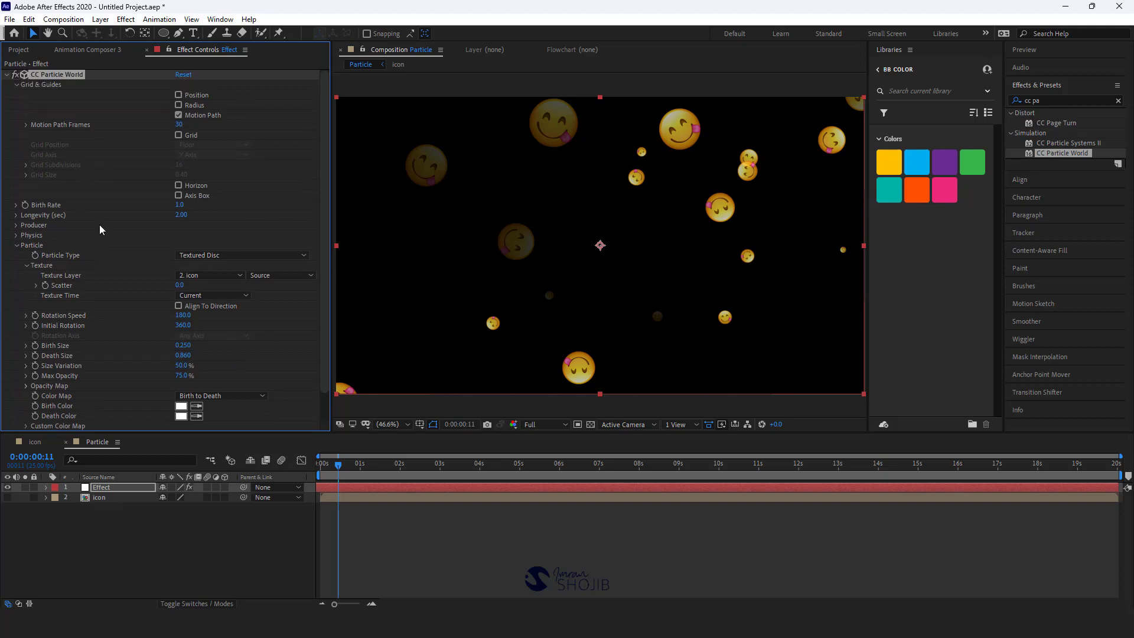
left_click(17, 85)
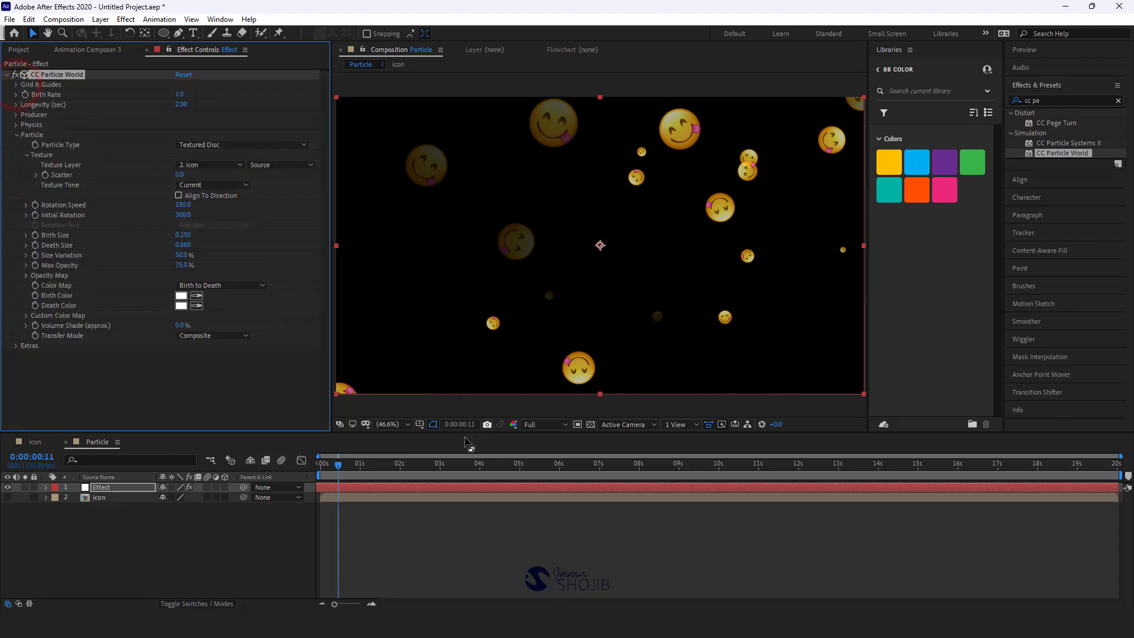
left_click(274, 553)
left_click_drag(337, 462, 547, 481)
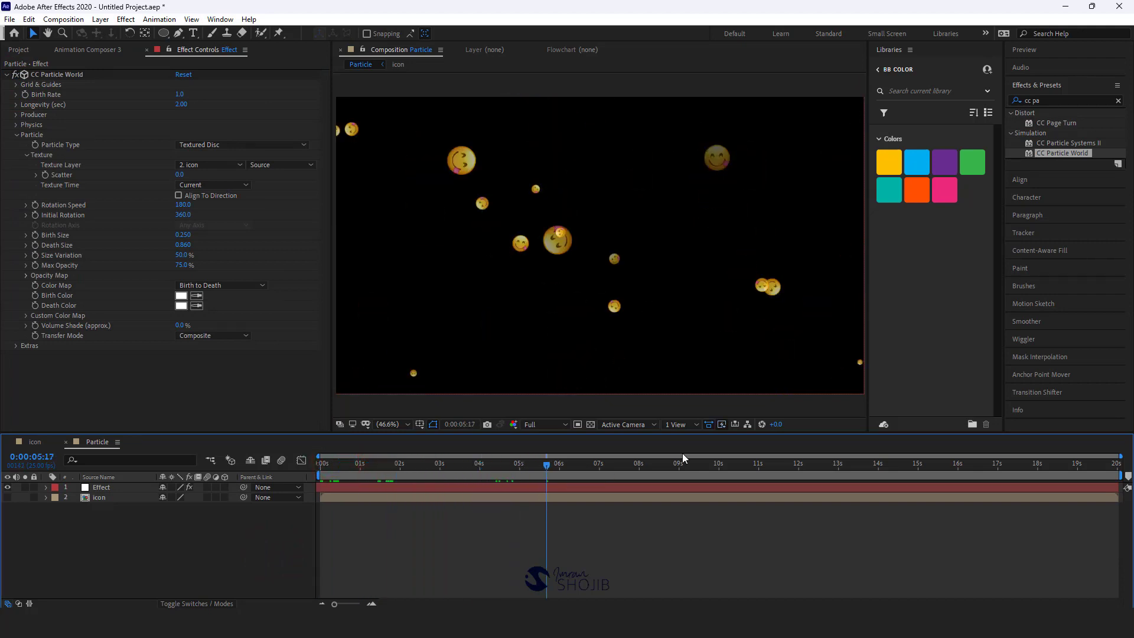
- Create a white 1920 × 1080 px solid layer named BG in the Particle composition
right_click(117, 544)
mouse_move(163, 410)
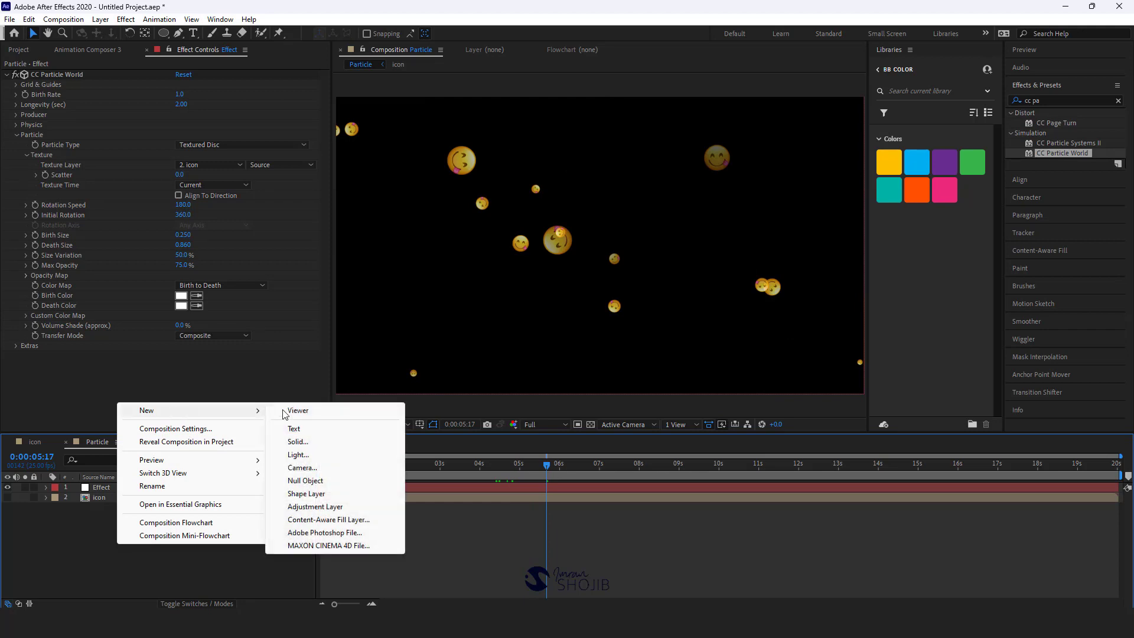
left_click(298, 442)
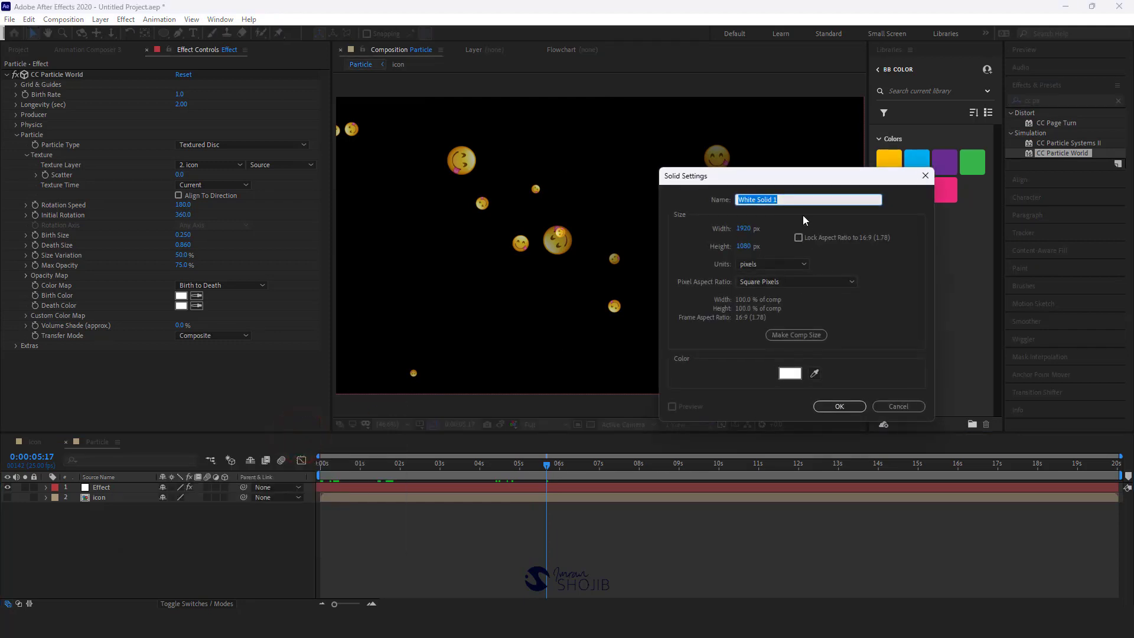
type("BG")
left_click(850, 408)
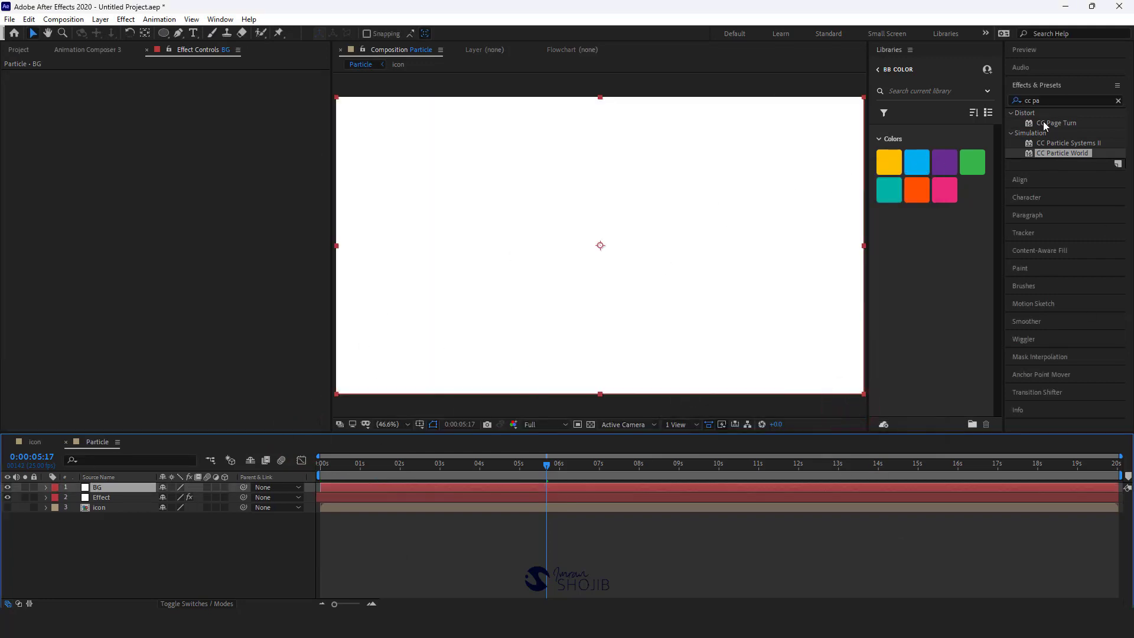
- Find the Gradient Ramp effect and apply it to the BG layer
left_click(1060, 104)
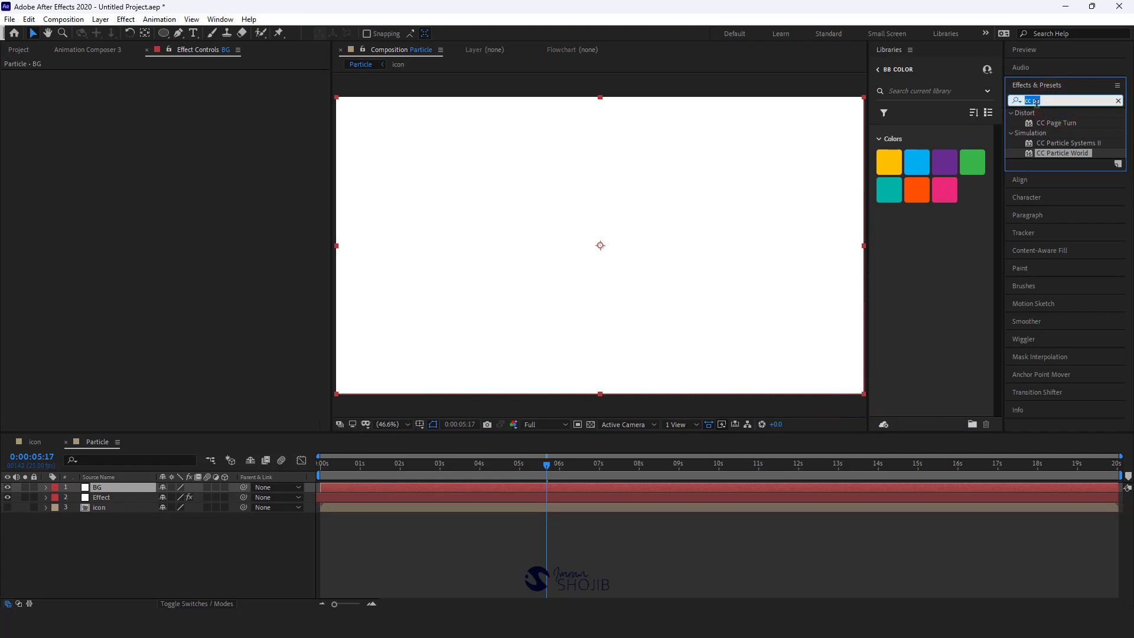
type("ram")
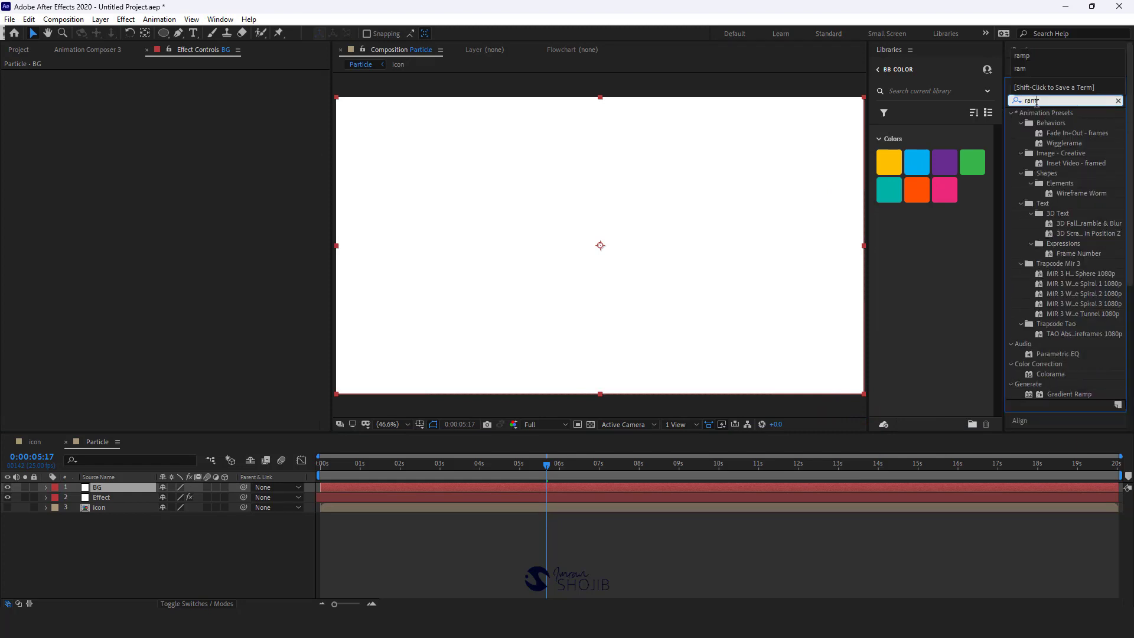
left_click(1075, 396)
left_click_drag(1079, 395, 122, 490)
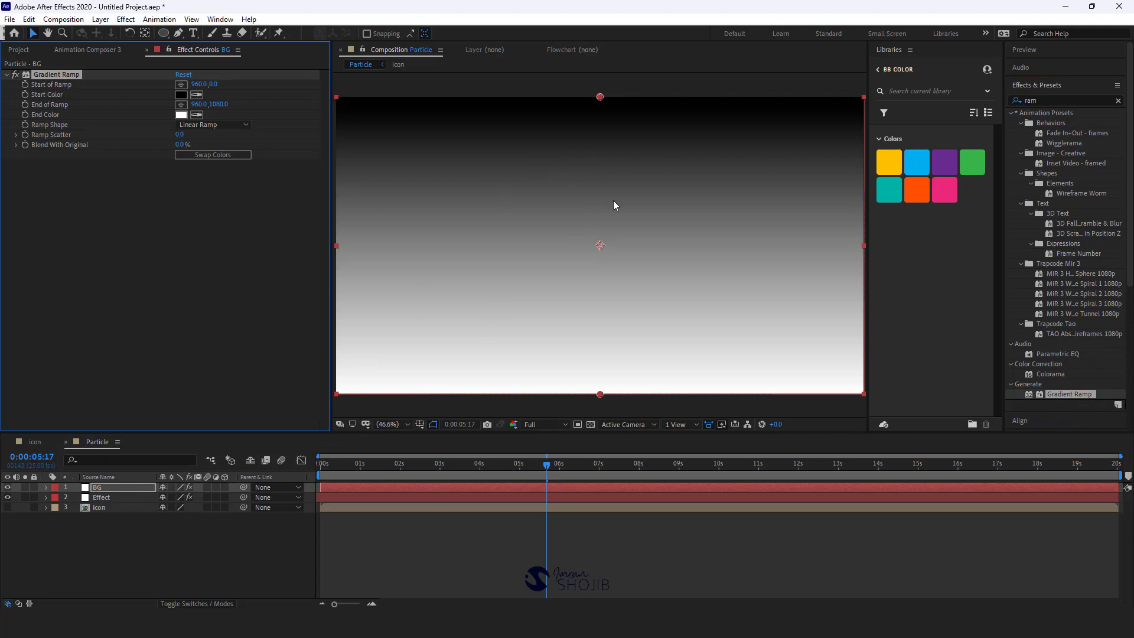
- Move the ramp's end point to about 4, 540 at the frame's edge and its start point to about 960, 544 at the centre
key("comma")
key("comma")
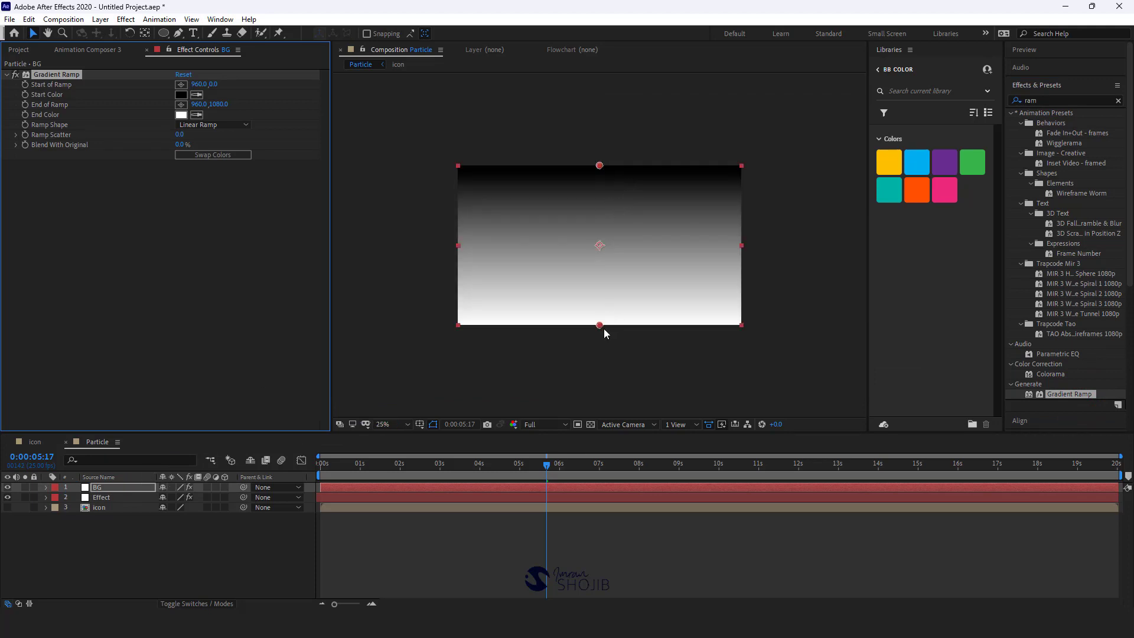
left_click_drag(600, 325, 459, 246)
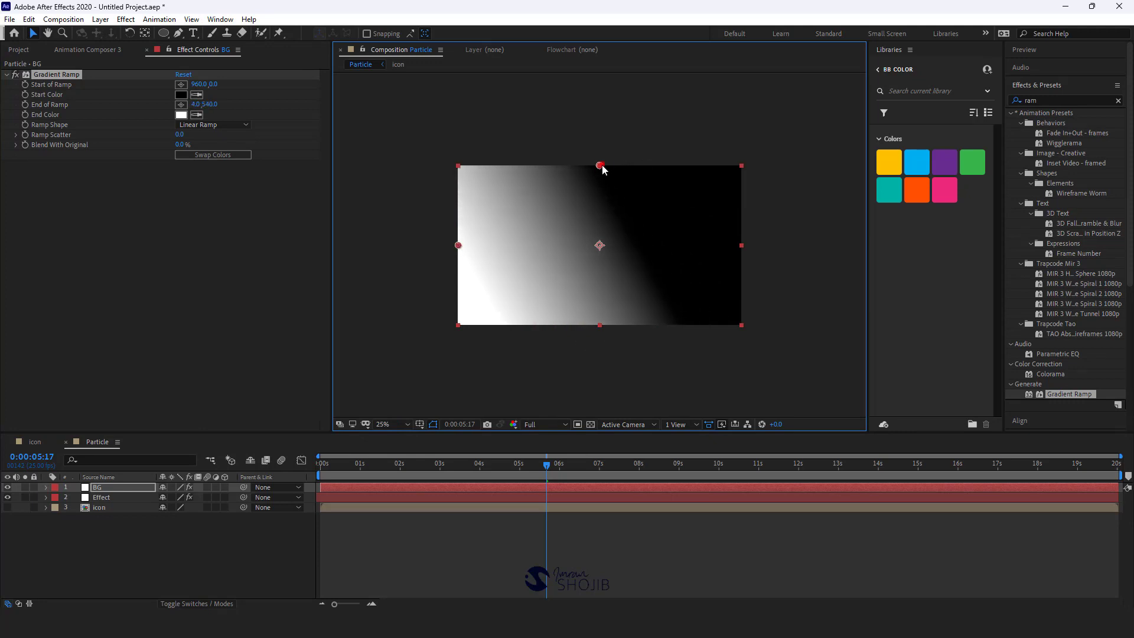
left_click_drag(600, 166, 600, 246)
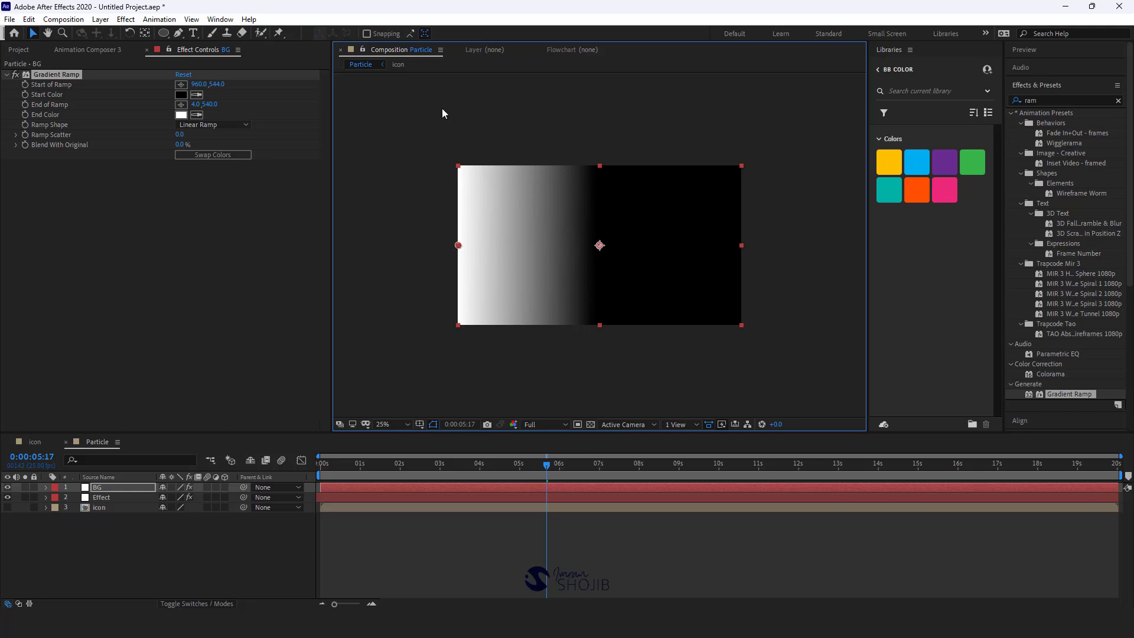
- Sample the library swatches to set the ramp's Start Color to yellow FFC000 and its End Color to orange FF5000
left_click(196, 95)
left_click(889, 165)
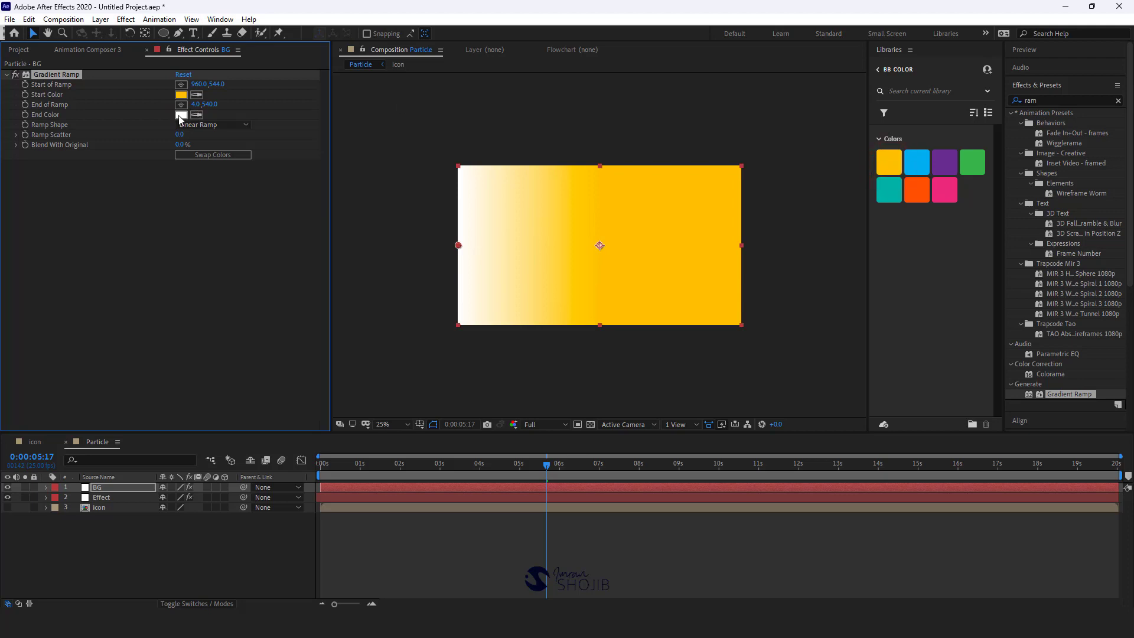
left_click(197, 115)
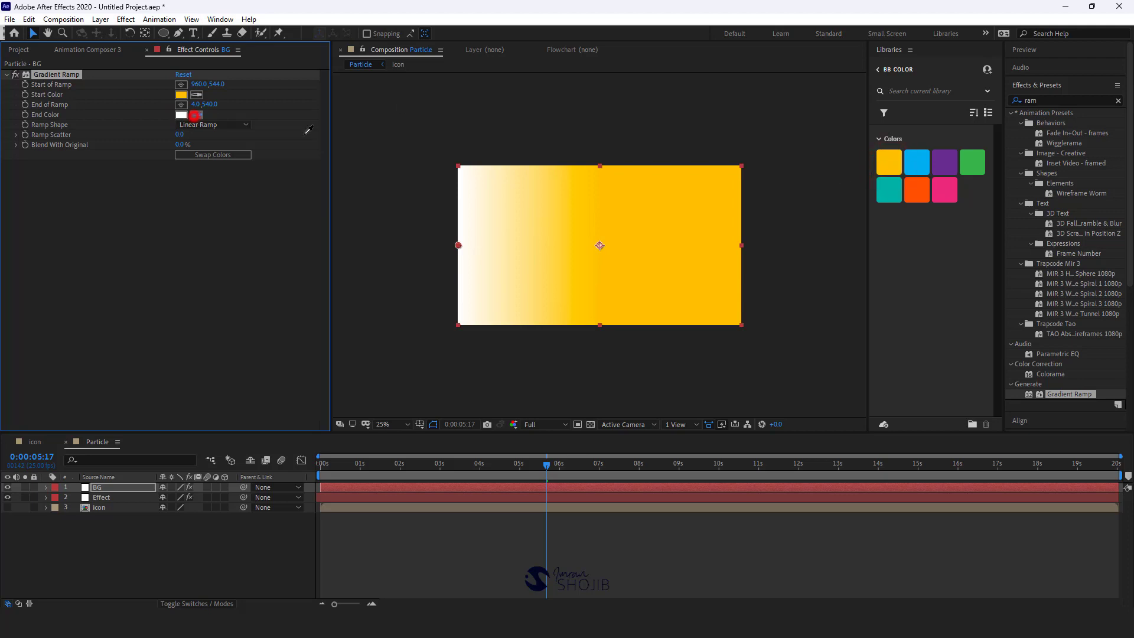
left_click(920, 188)
left_click(180, 95)
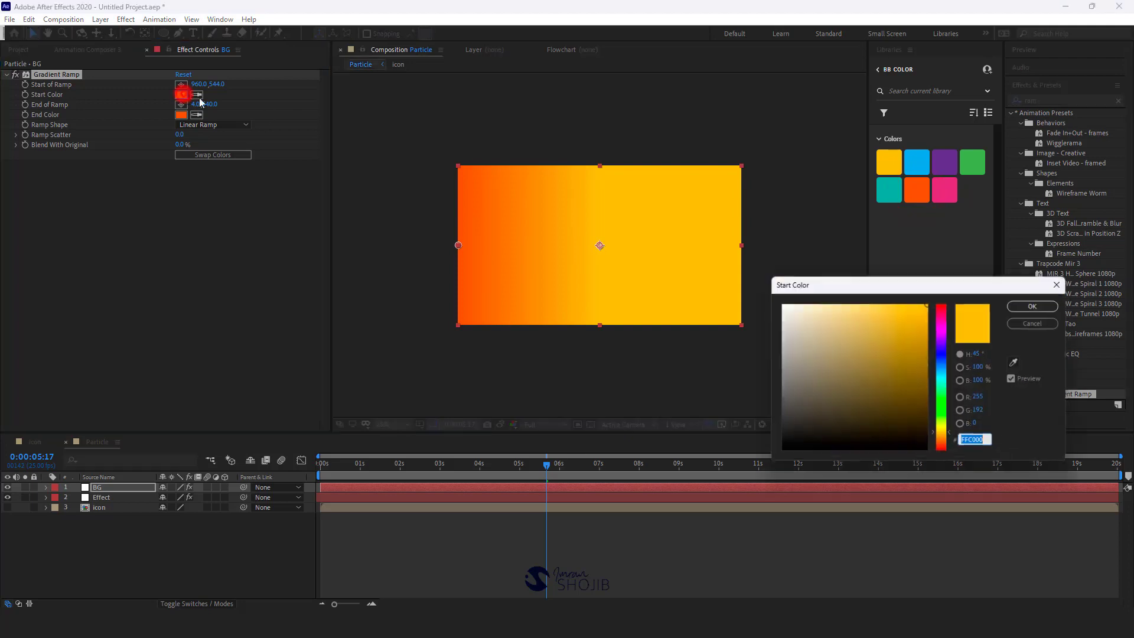
left_click(927, 307)
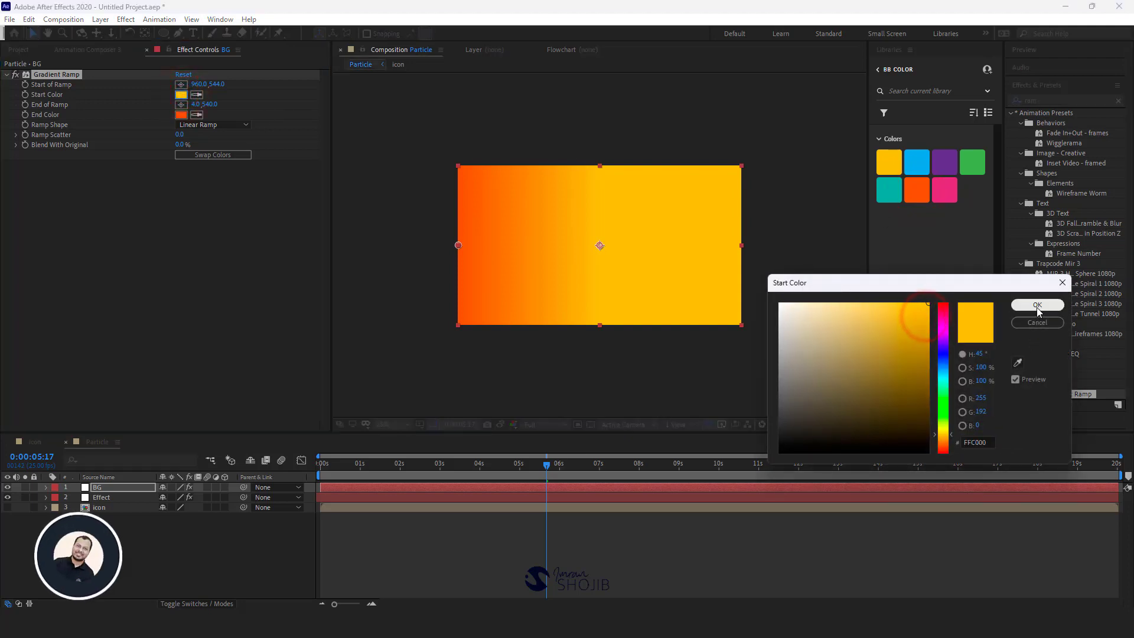
left_click(1037, 304)
left_click(181, 115)
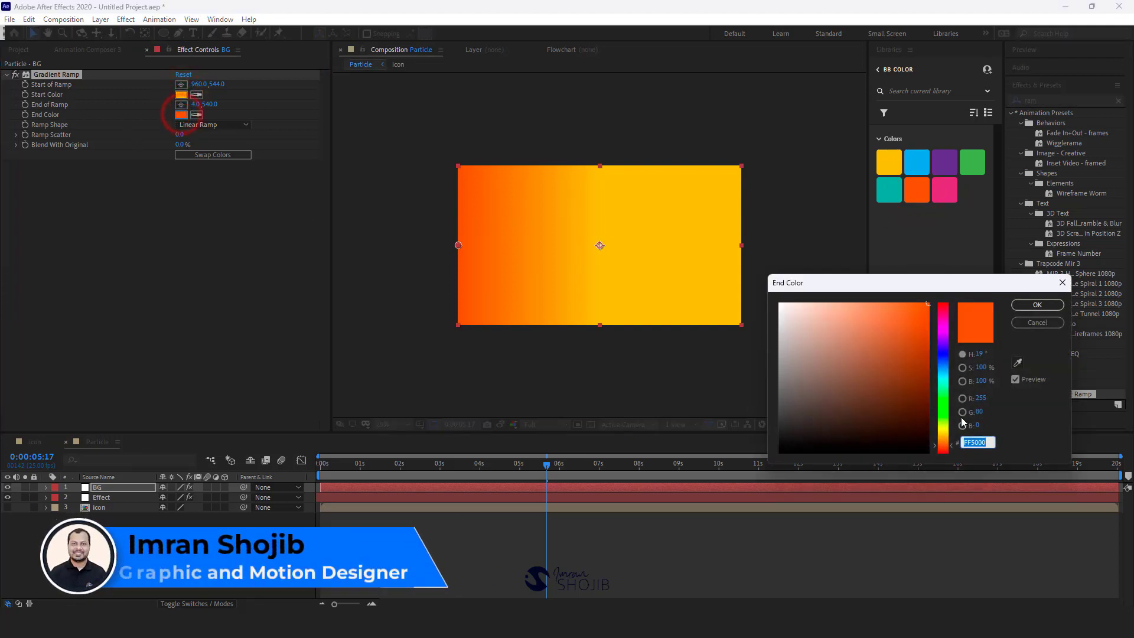
left_click(1037, 305)
- Change the ramp shape to Radial Ramp and move its end point outside the frame to about -376, 544
left_click(210, 125)
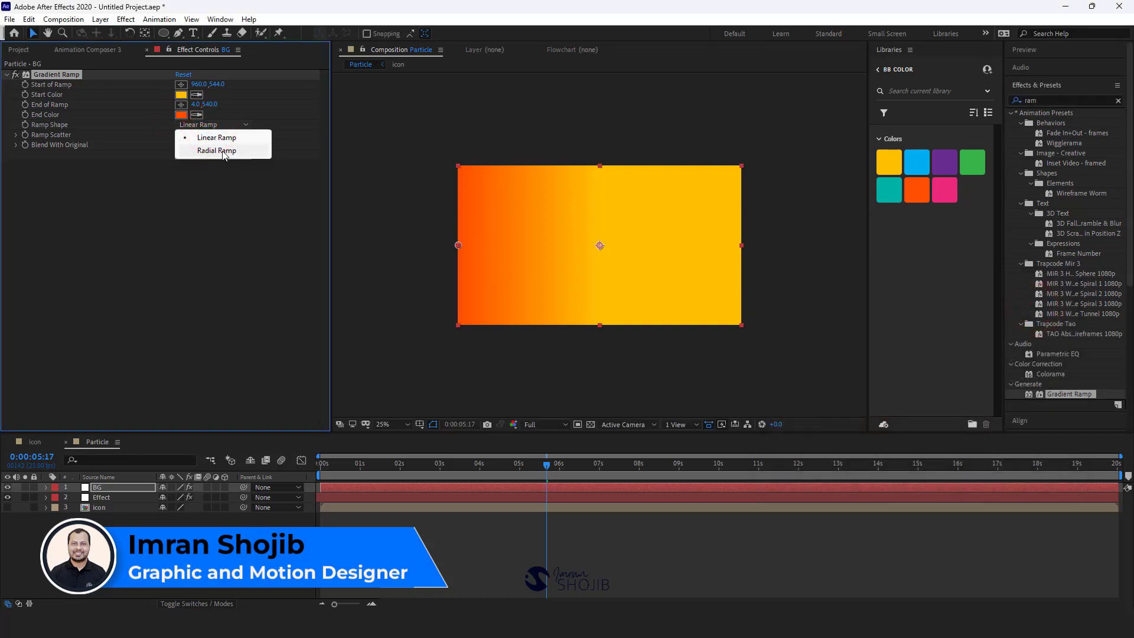
left_click(217, 151)
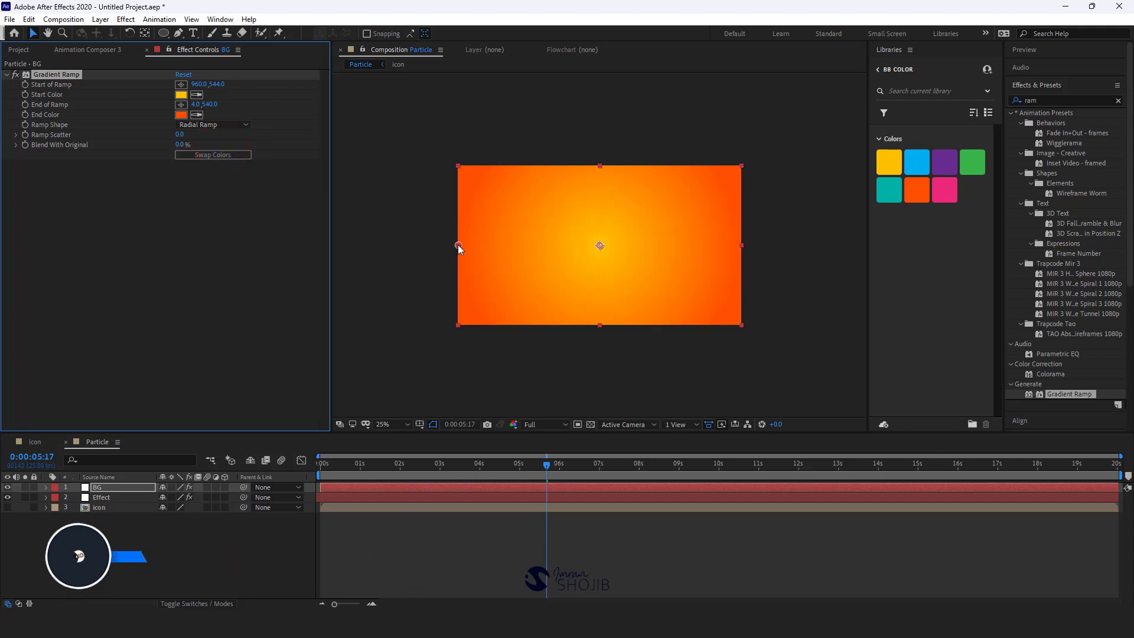
left_click_drag(457, 245, 403, 248)
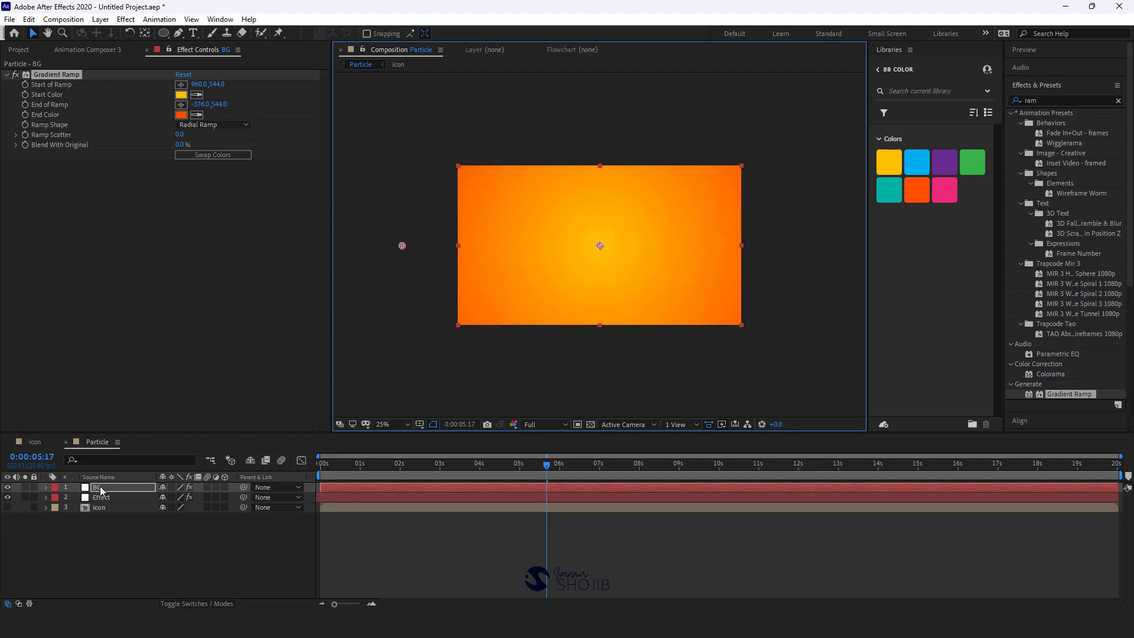
- Move the BG layer below the icon layer, fit the composition in the viewer, and go to 0:00:00:00
left_click_drag(101, 490, 104, 532)
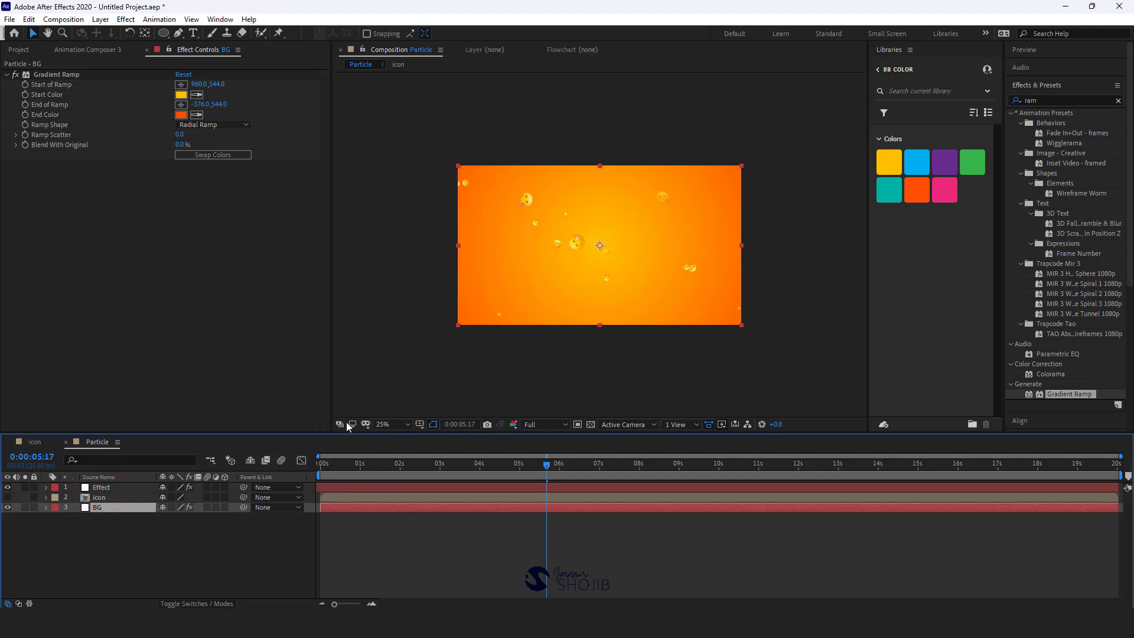
left_click(384, 424)
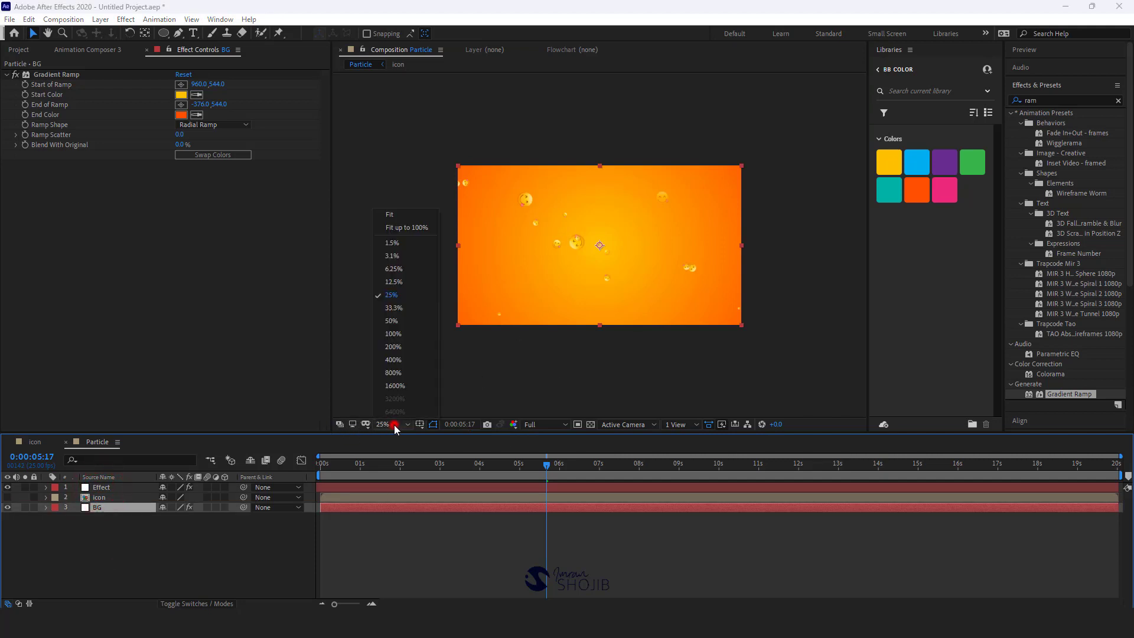
left_click(399, 214)
left_click_drag(358, 464, 304, 467)
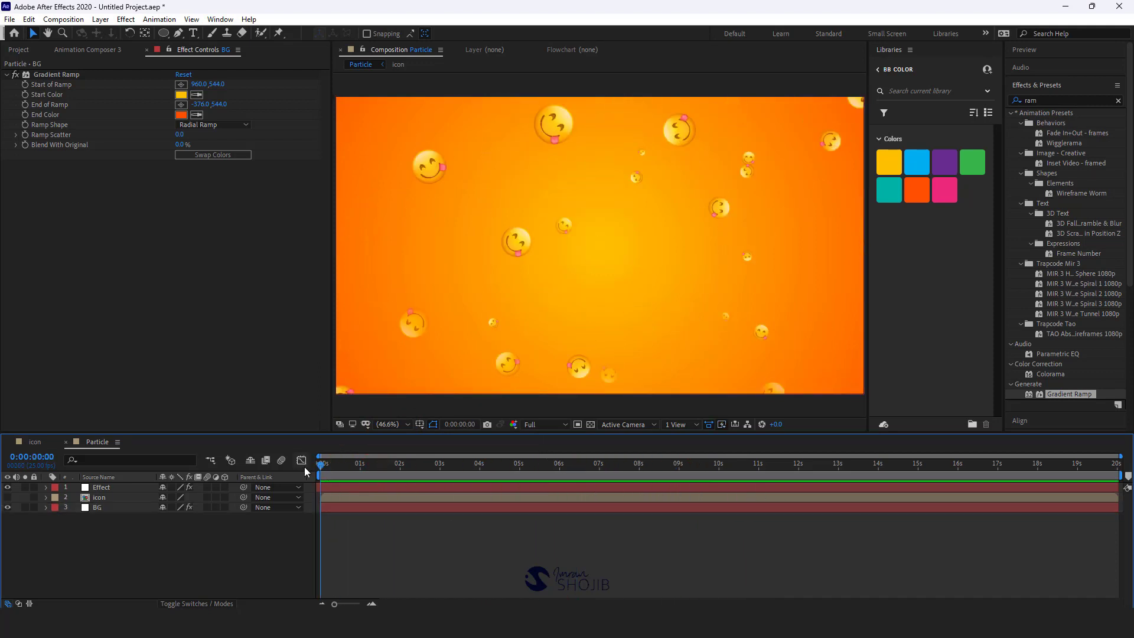